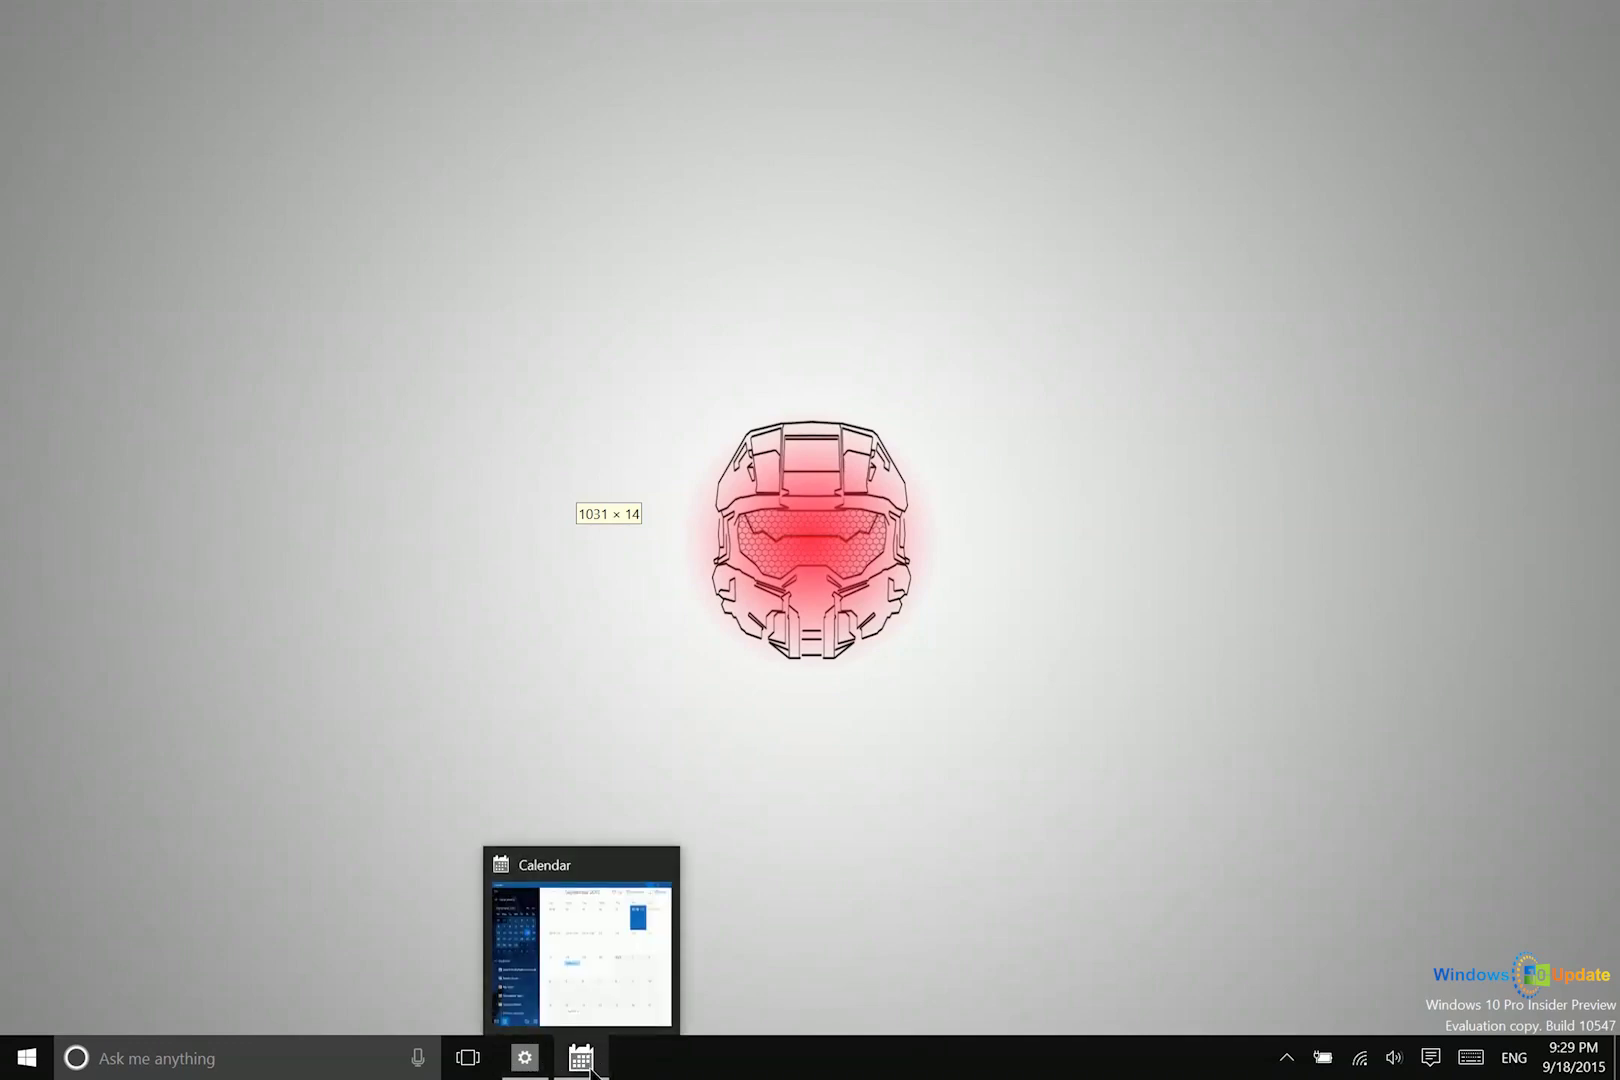
Step: Pin the Xbox app to the taskbar from its Start tile, then unpin it again
{"action": "mouse_move", "coordinate": [528, 1062]}
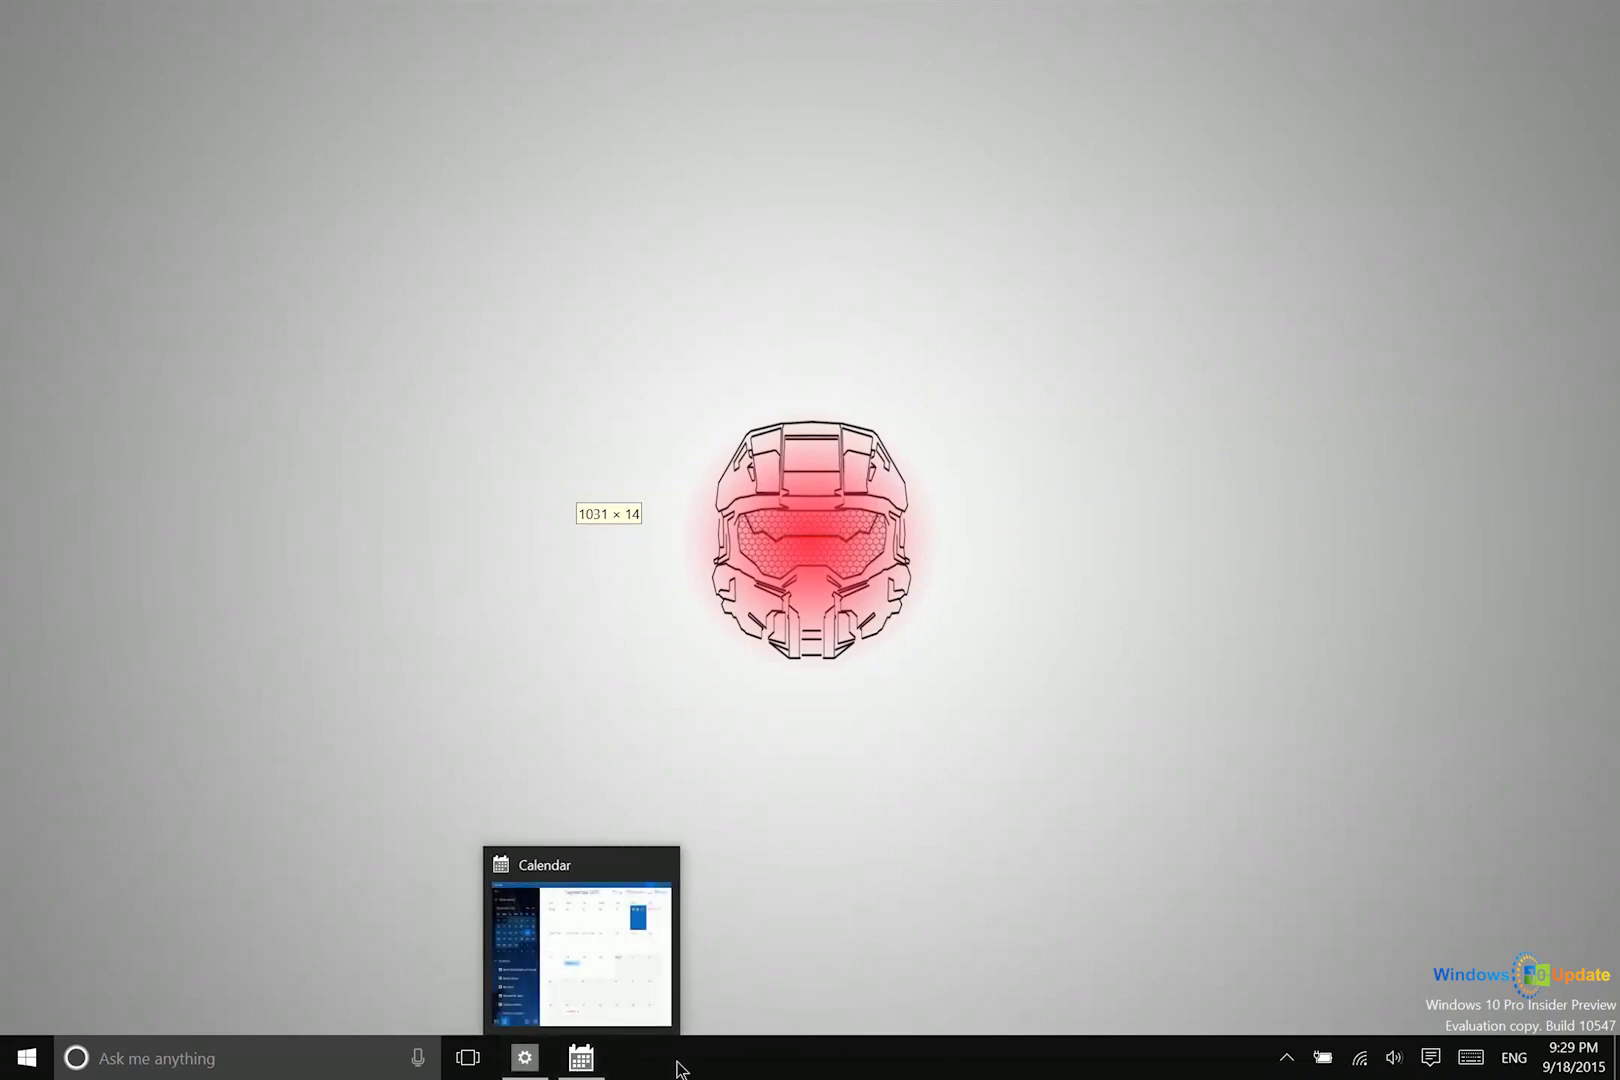
{"action": "left_click", "coordinate": [20, 1072]}
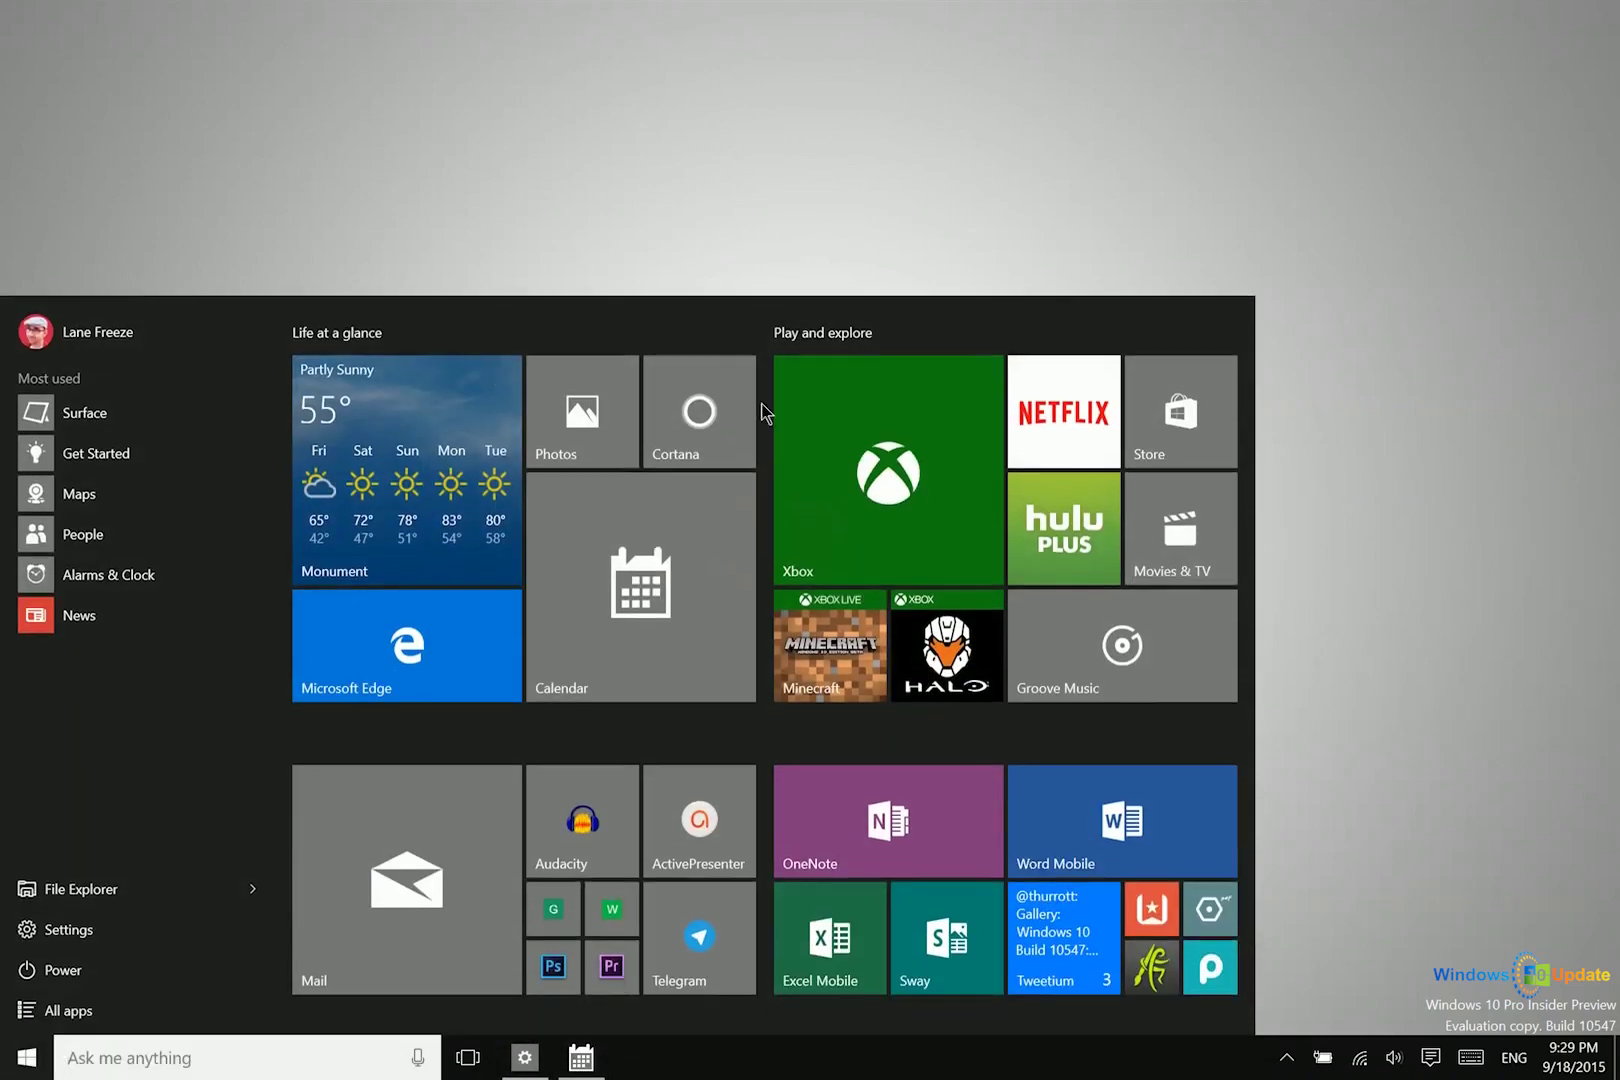
{"action": "right_click", "coordinate": [871, 457]}
{"action": "mouse_move", "coordinate": [922, 551]}
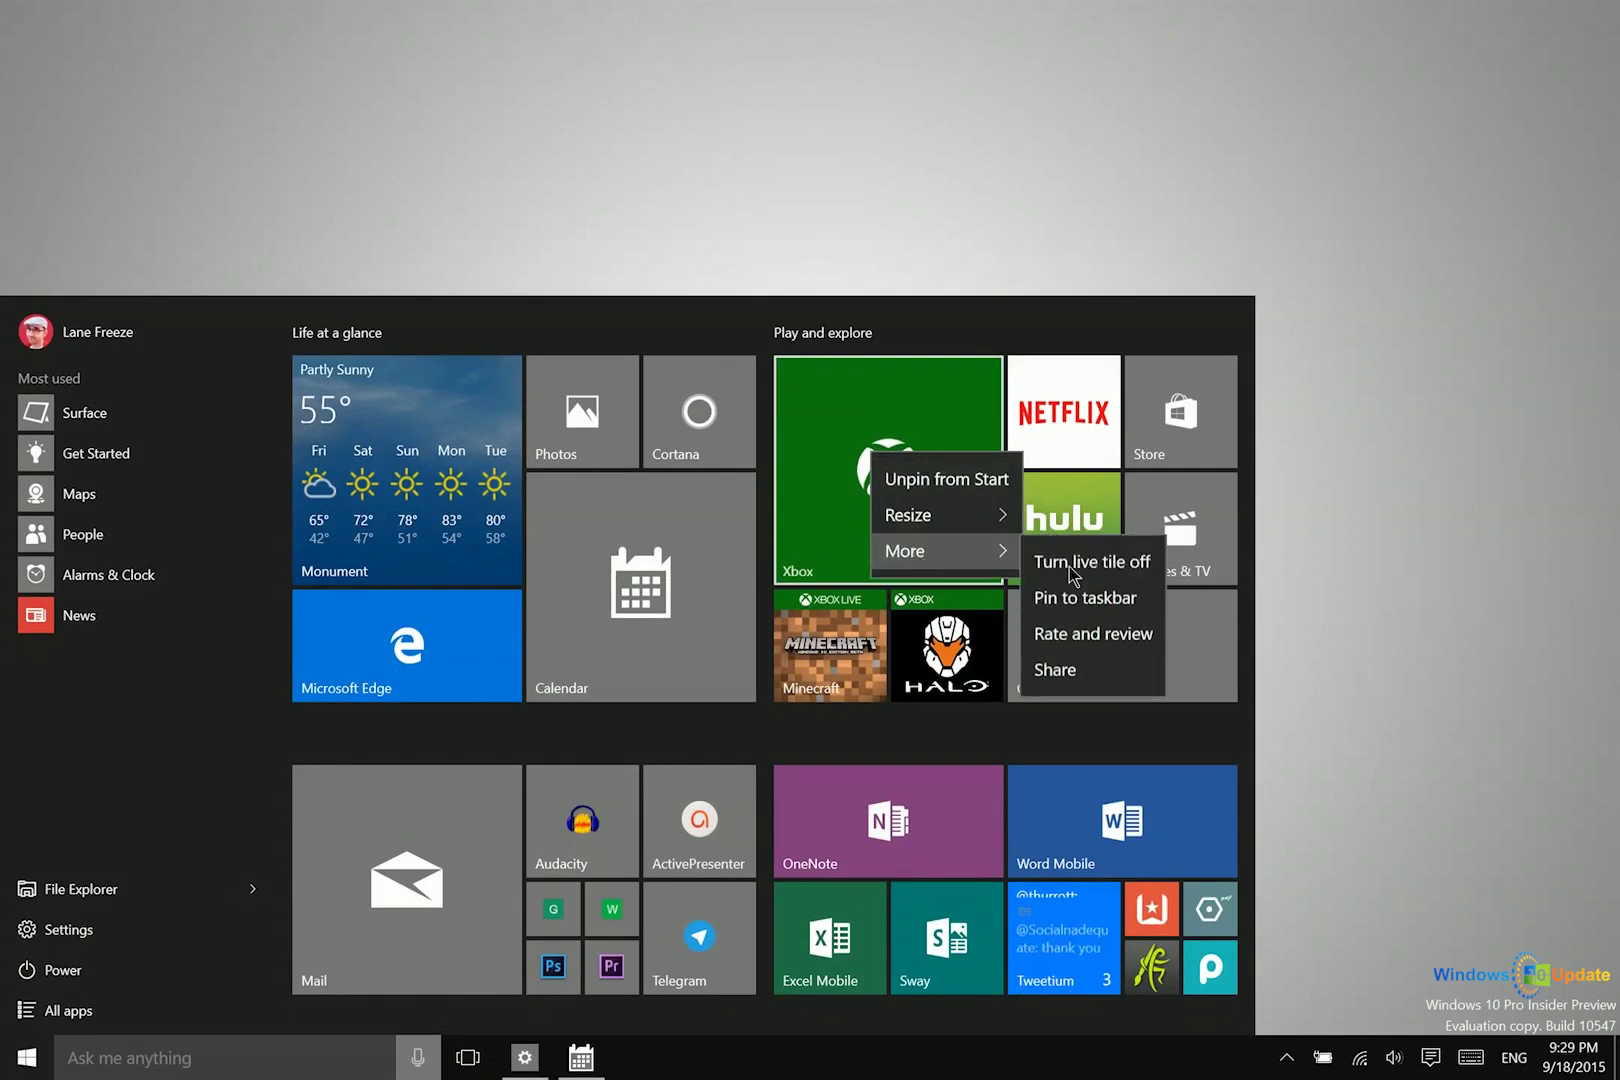
{"action": "left_click", "coordinate": [1085, 596]}
{"action": "left_click", "coordinate": [988, 135]}
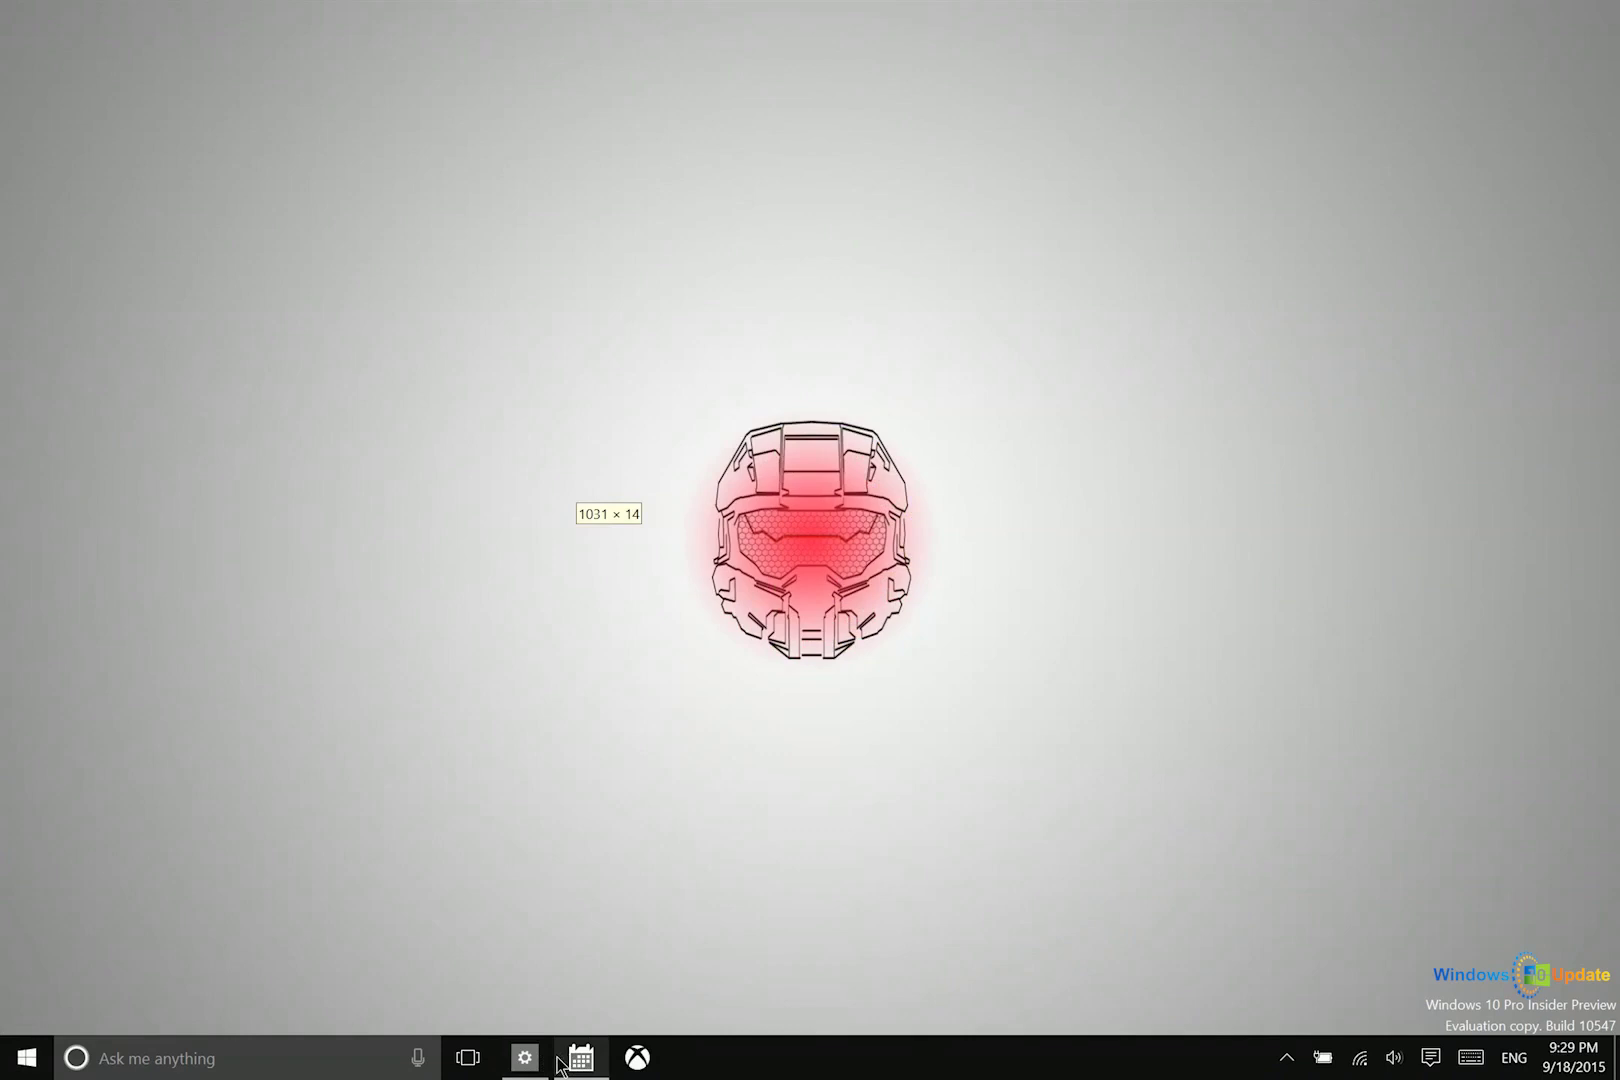
{"action": "right_click", "coordinate": [645, 1065]}
{"action": "left_click", "coordinate": [651, 1010]}
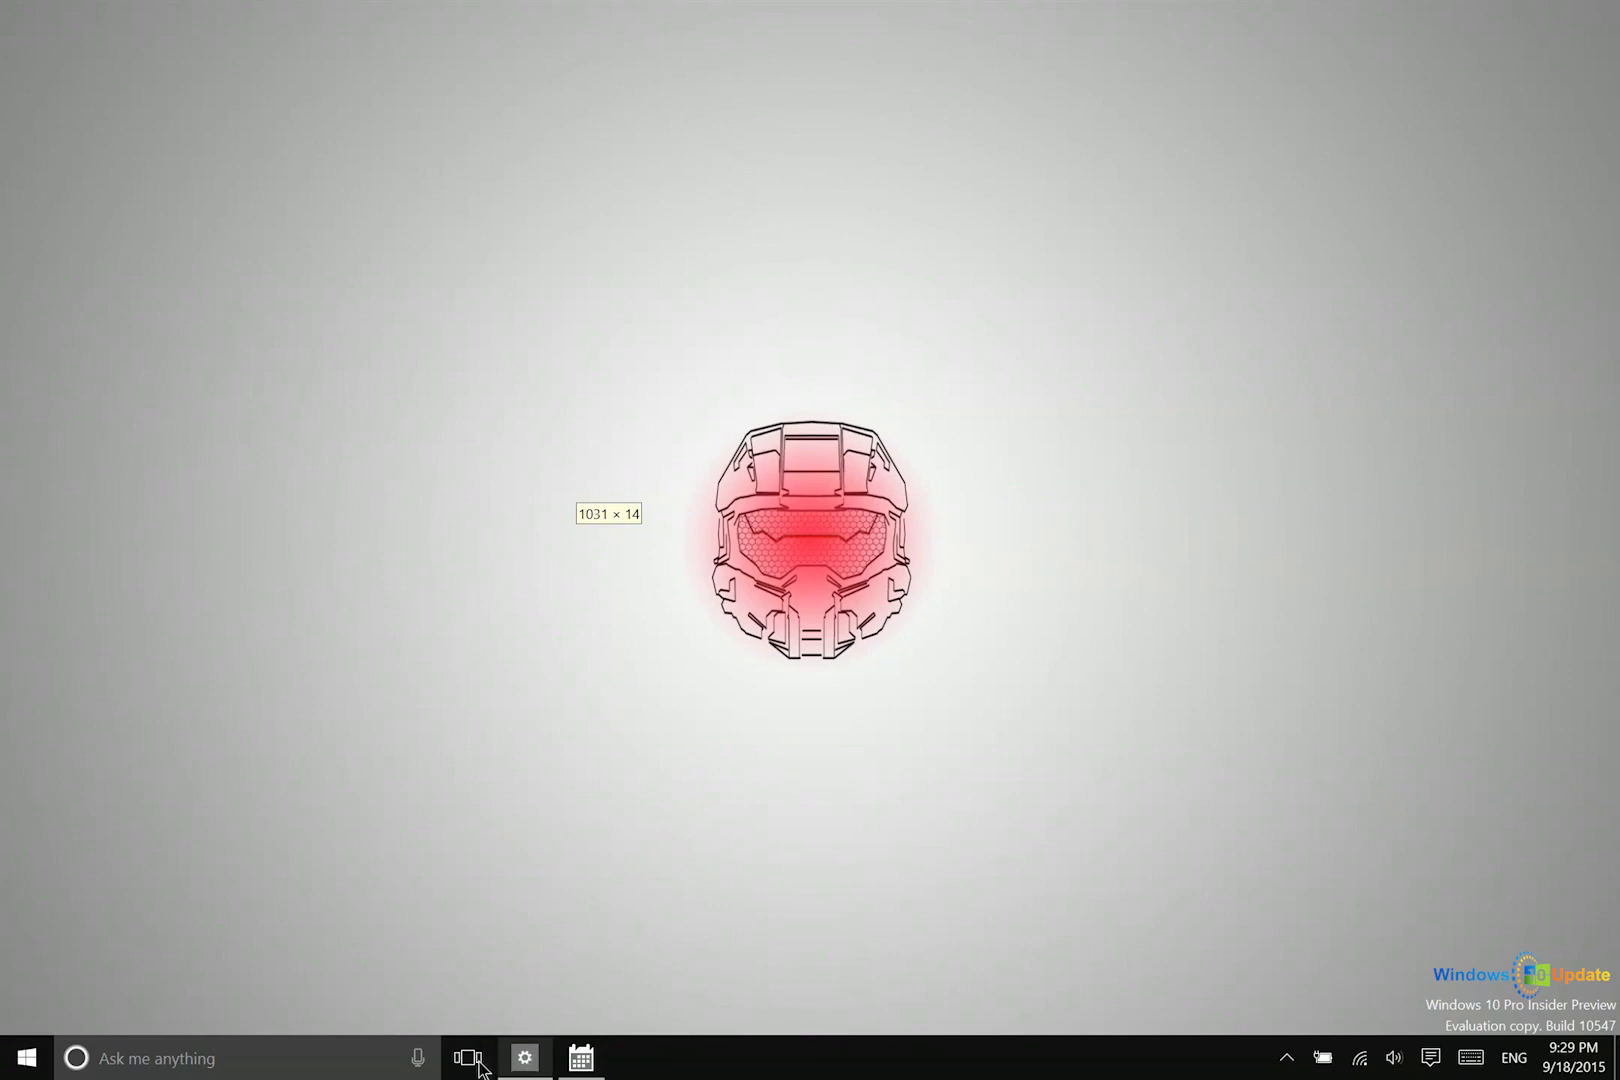
Step: Launch Microsoft Edge from Start and maximize it to full screen
{"action": "left_click", "coordinate": [27, 1058]}
{"action": "left_click", "coordinate": [407, 677]}
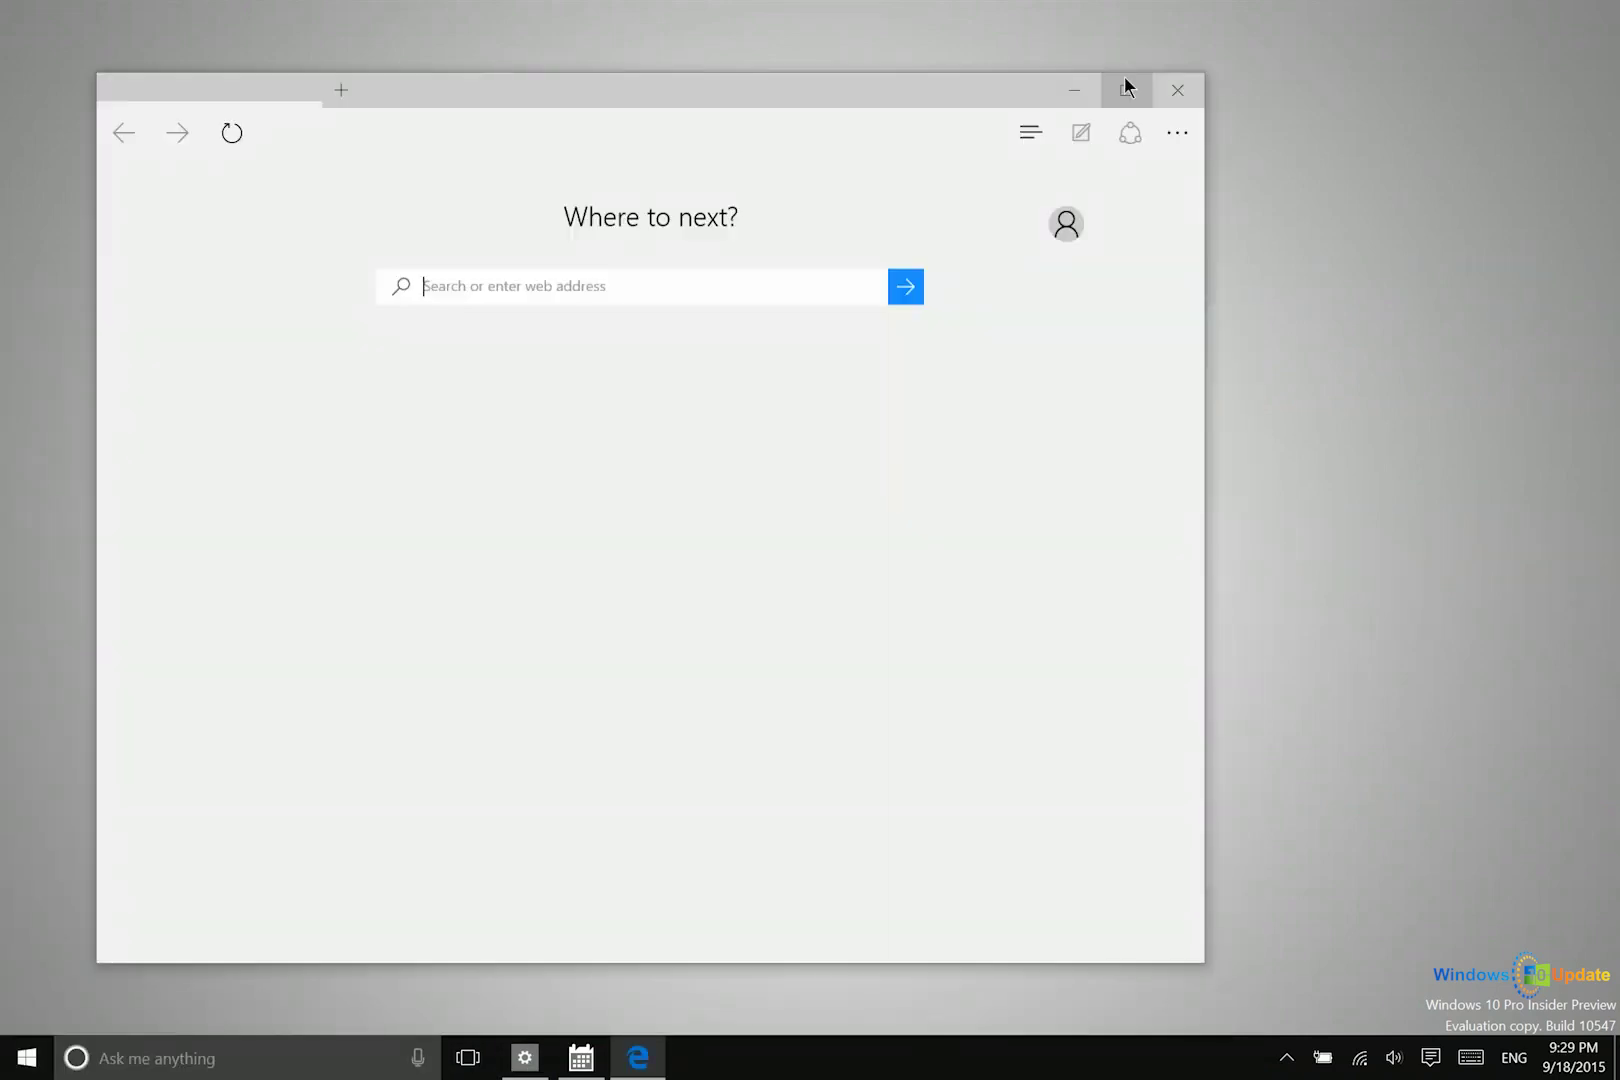
{"action": "left_click", "coordinate": [1126, 88]}
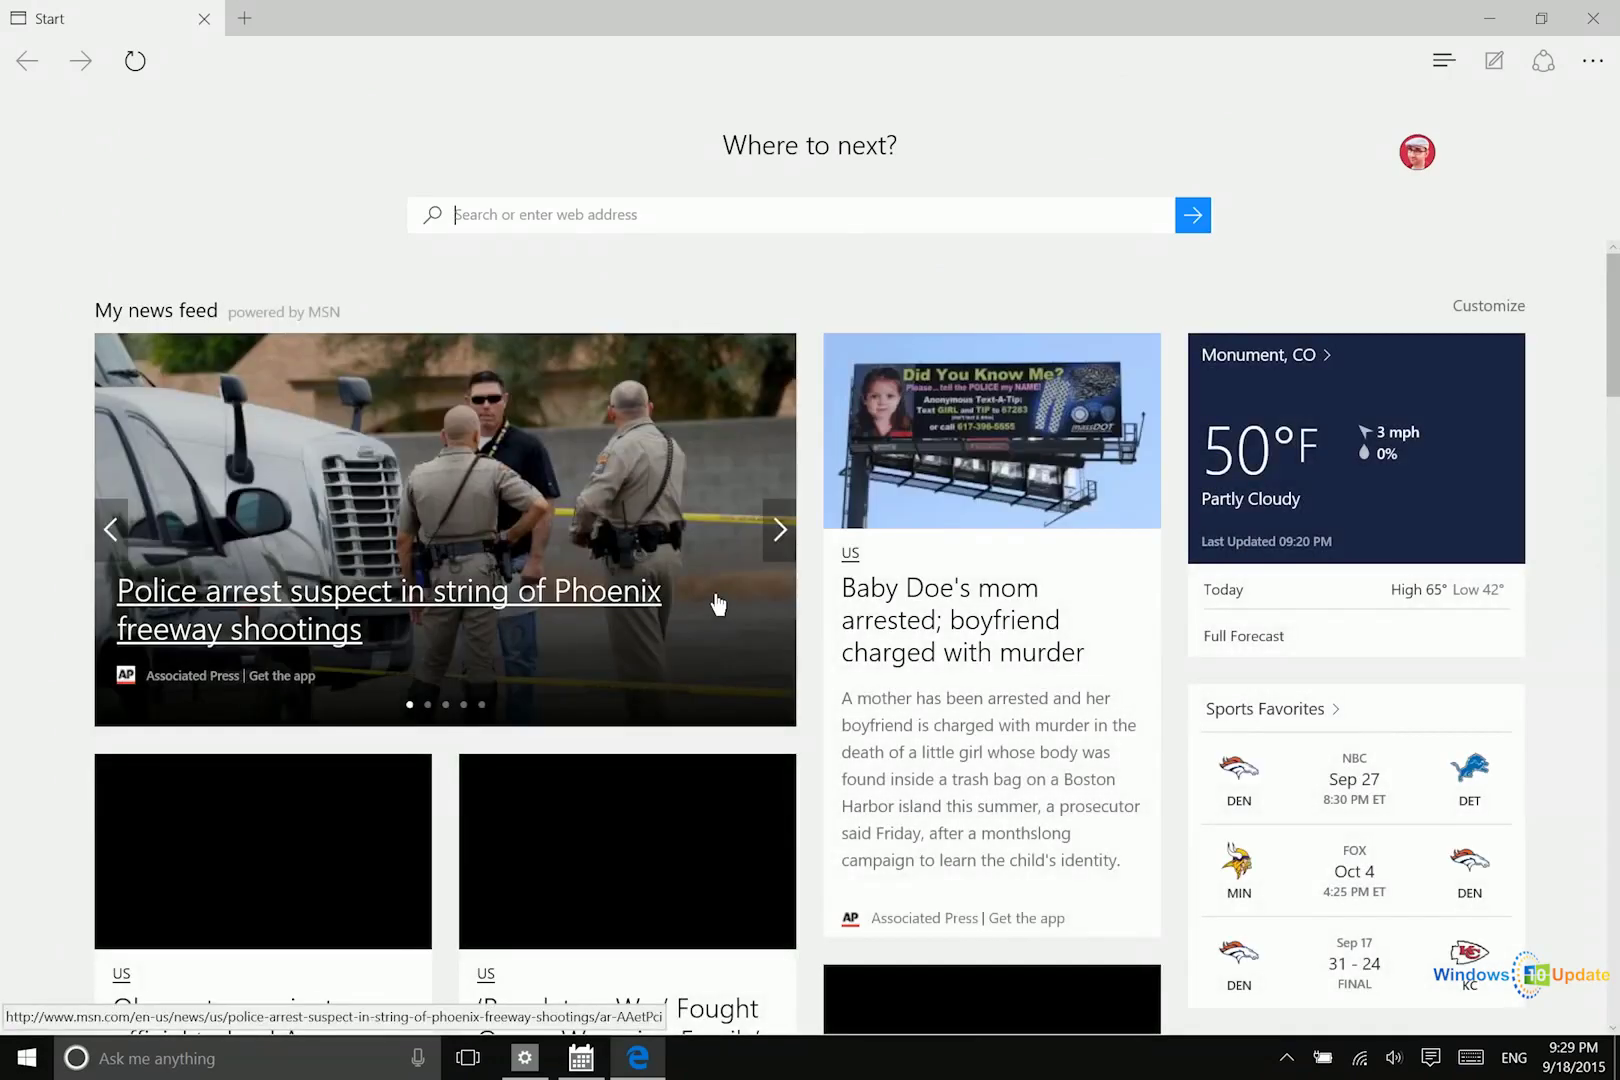
Step: Bring Calendar up over Edge, briefly raising Settings and minimizing it again
{"action": "mouse_move", "coordinate": [589, 1070]}
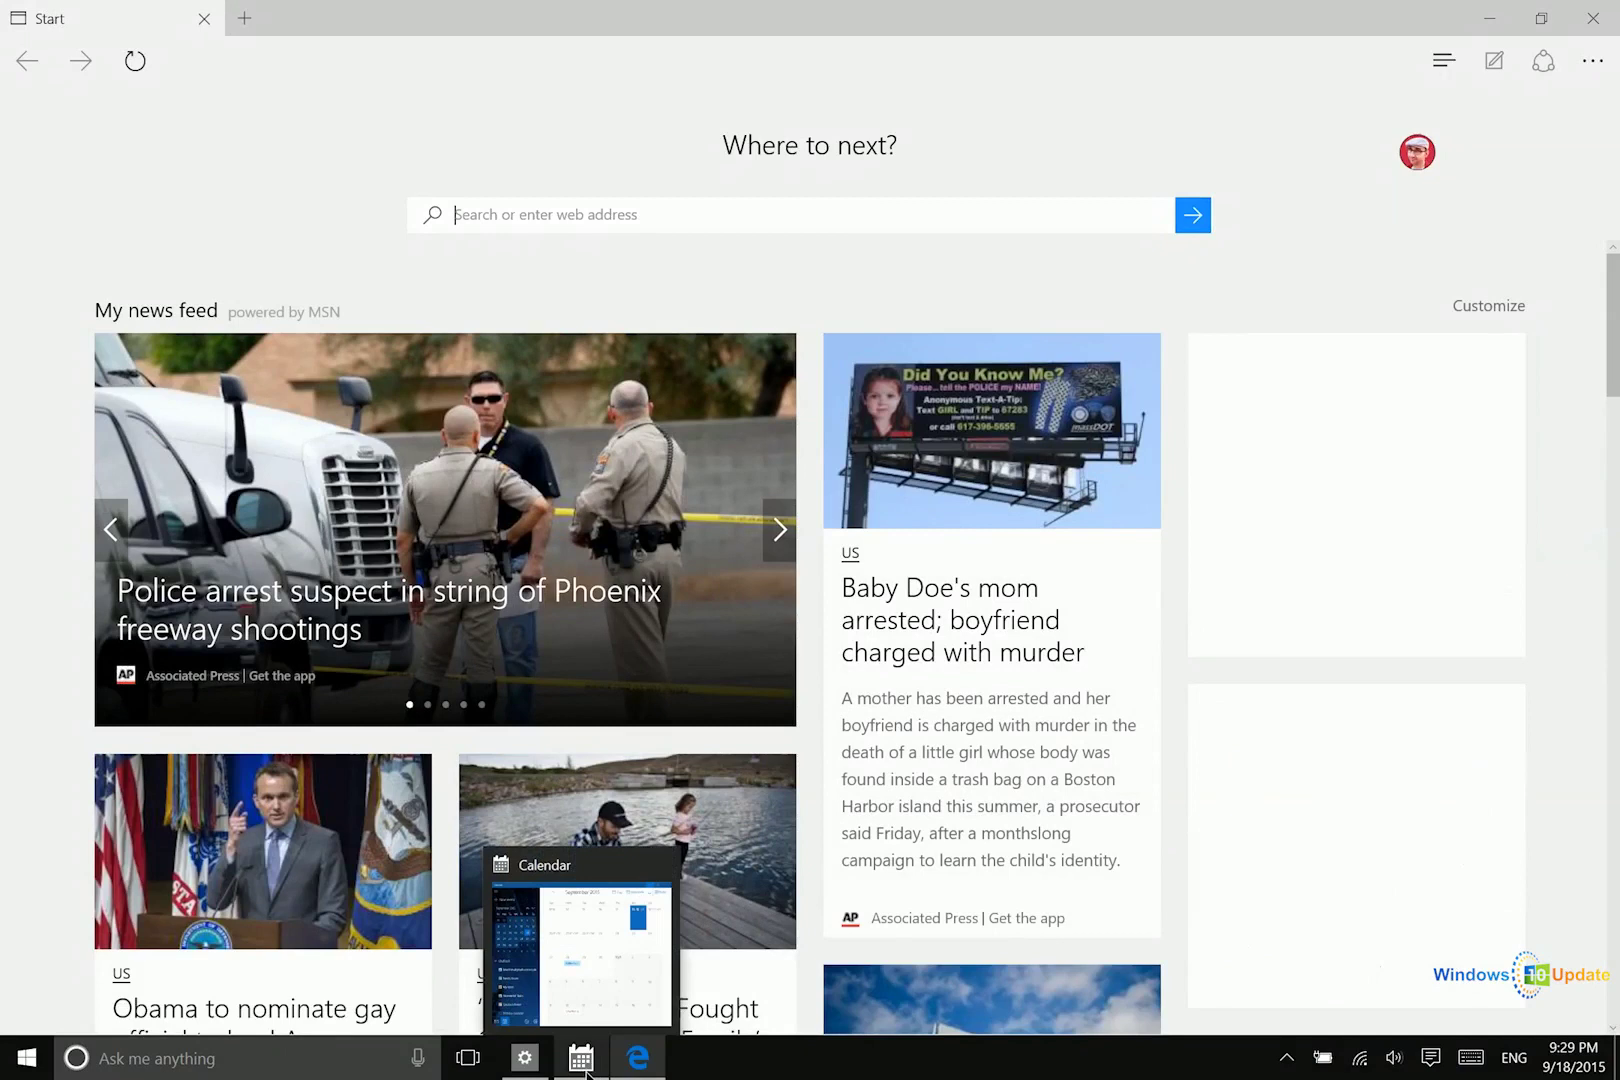
{"action": "left_click", "coordinate": [585, 1066]}
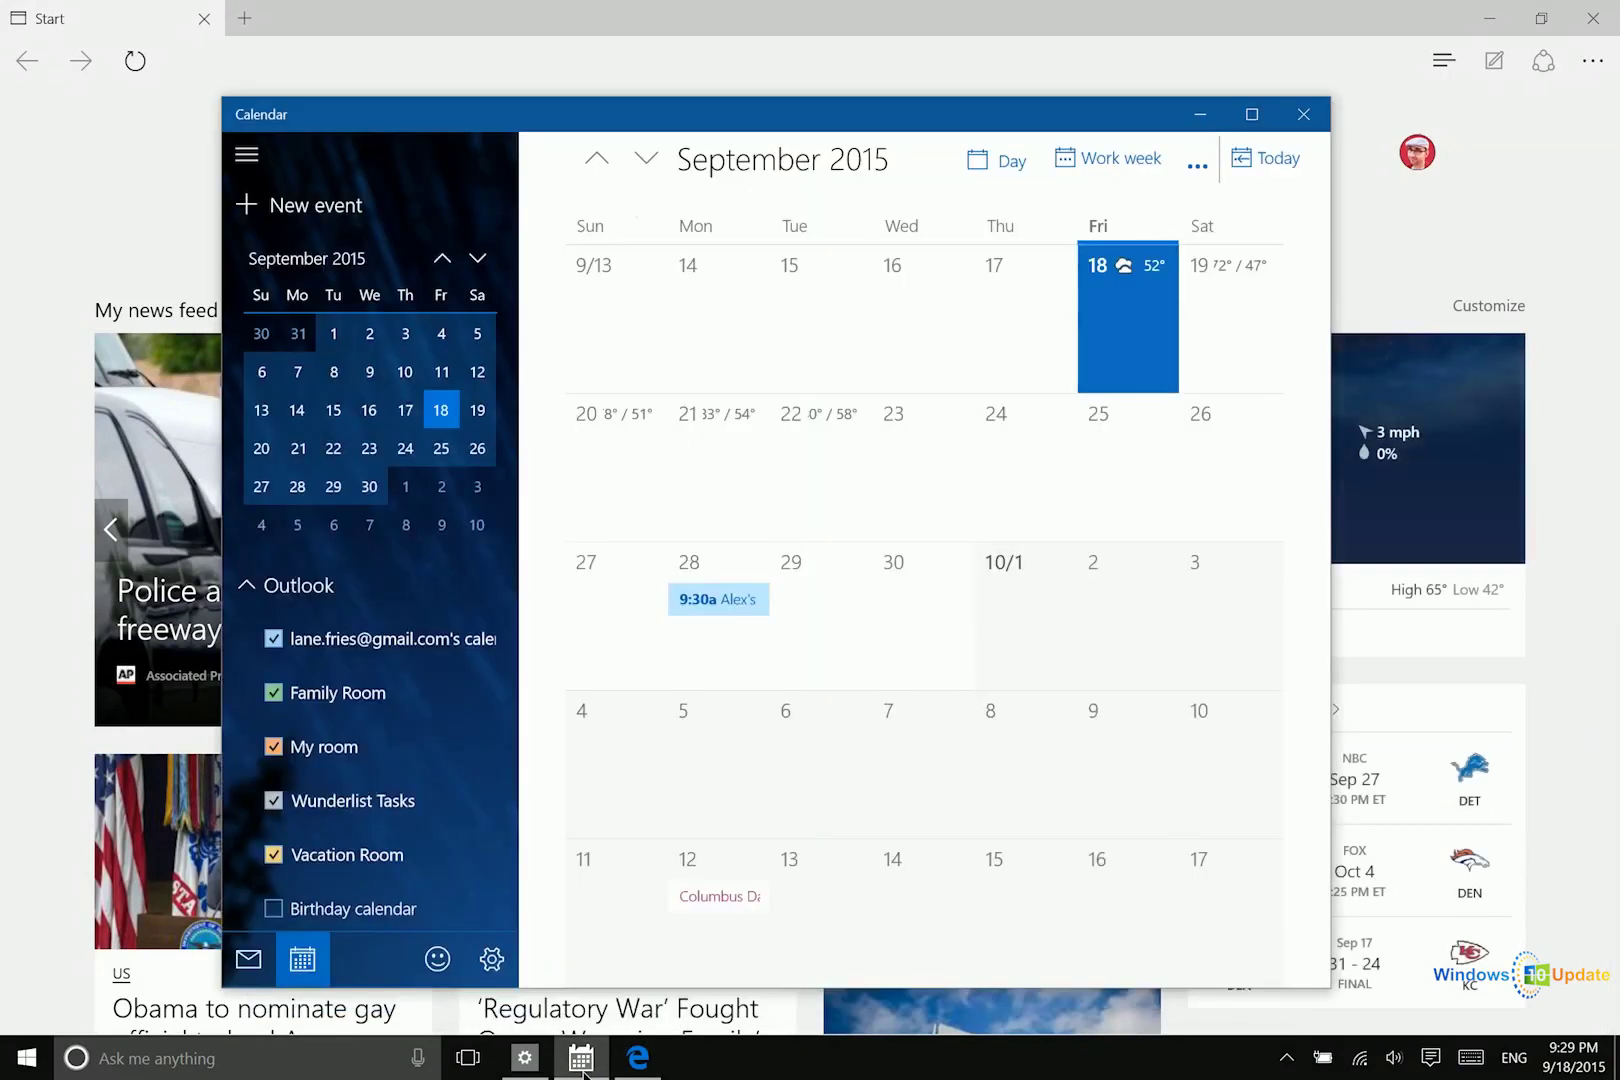
{"action": "left_click", "coordinate": [523, 1068]}
{"action": "left_click", "coordinate": [548, 1068]}
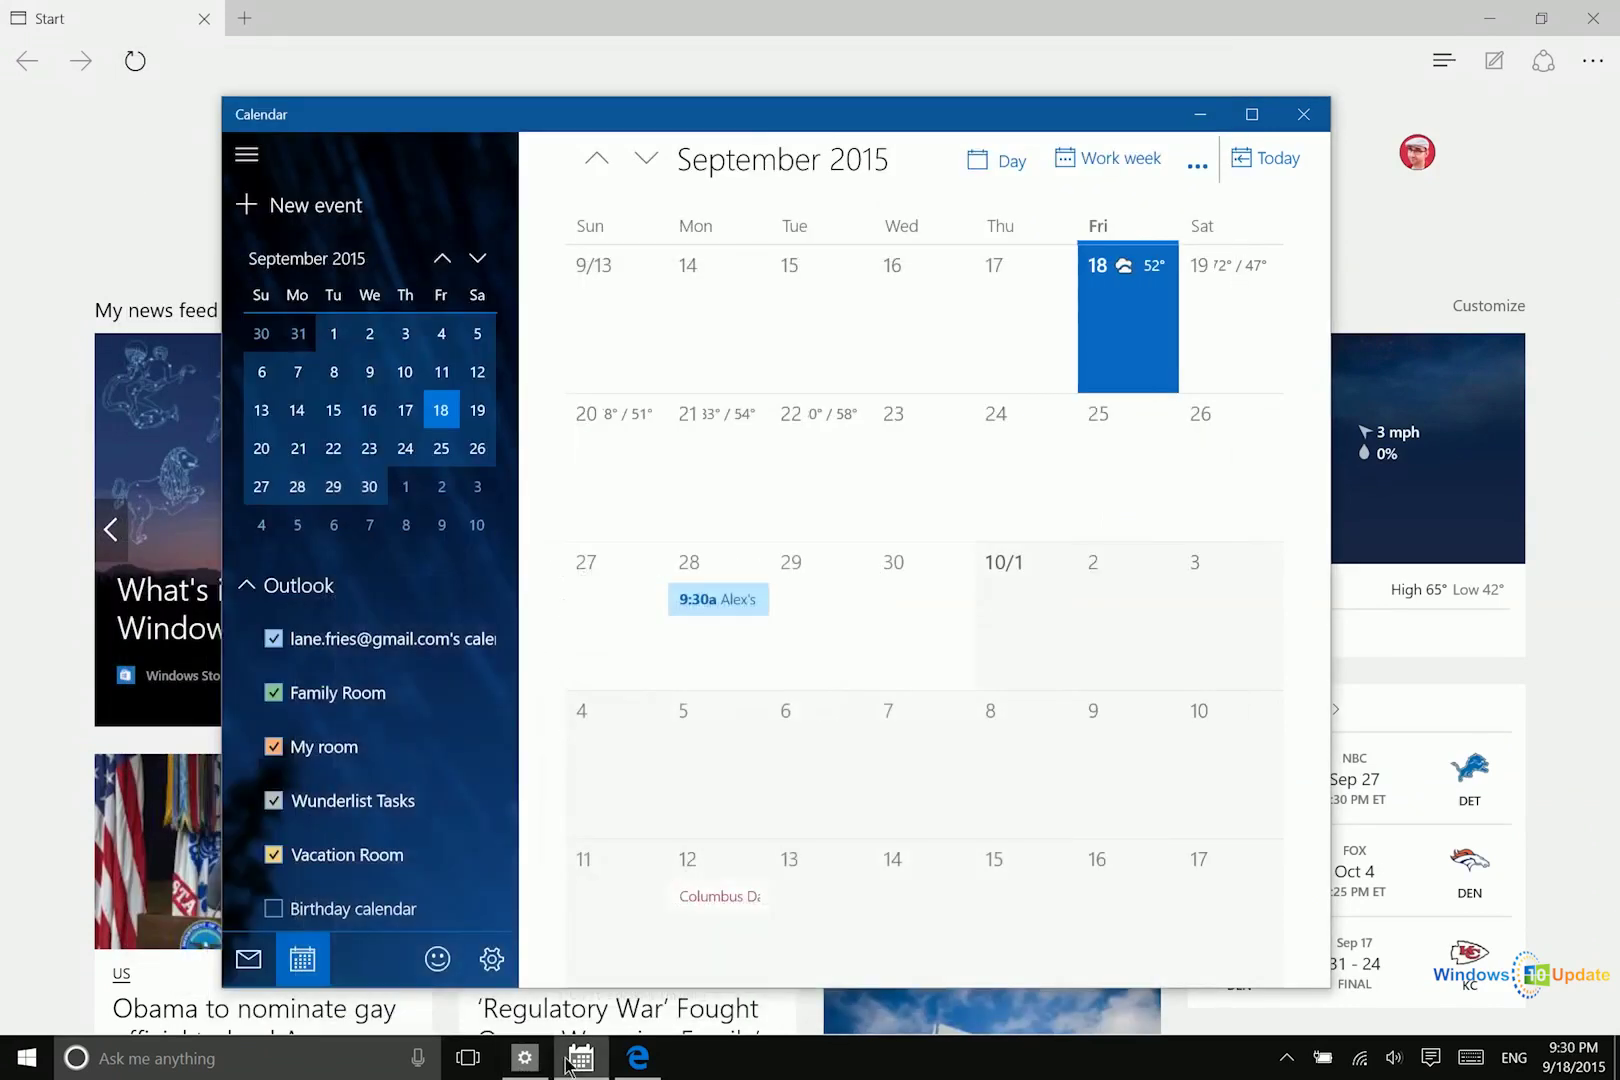
Step: Maximize Settings, drag it back to a floating window, and shake it to minimize the others
{"action": "left_click", "coordinate": [522, 1066]}
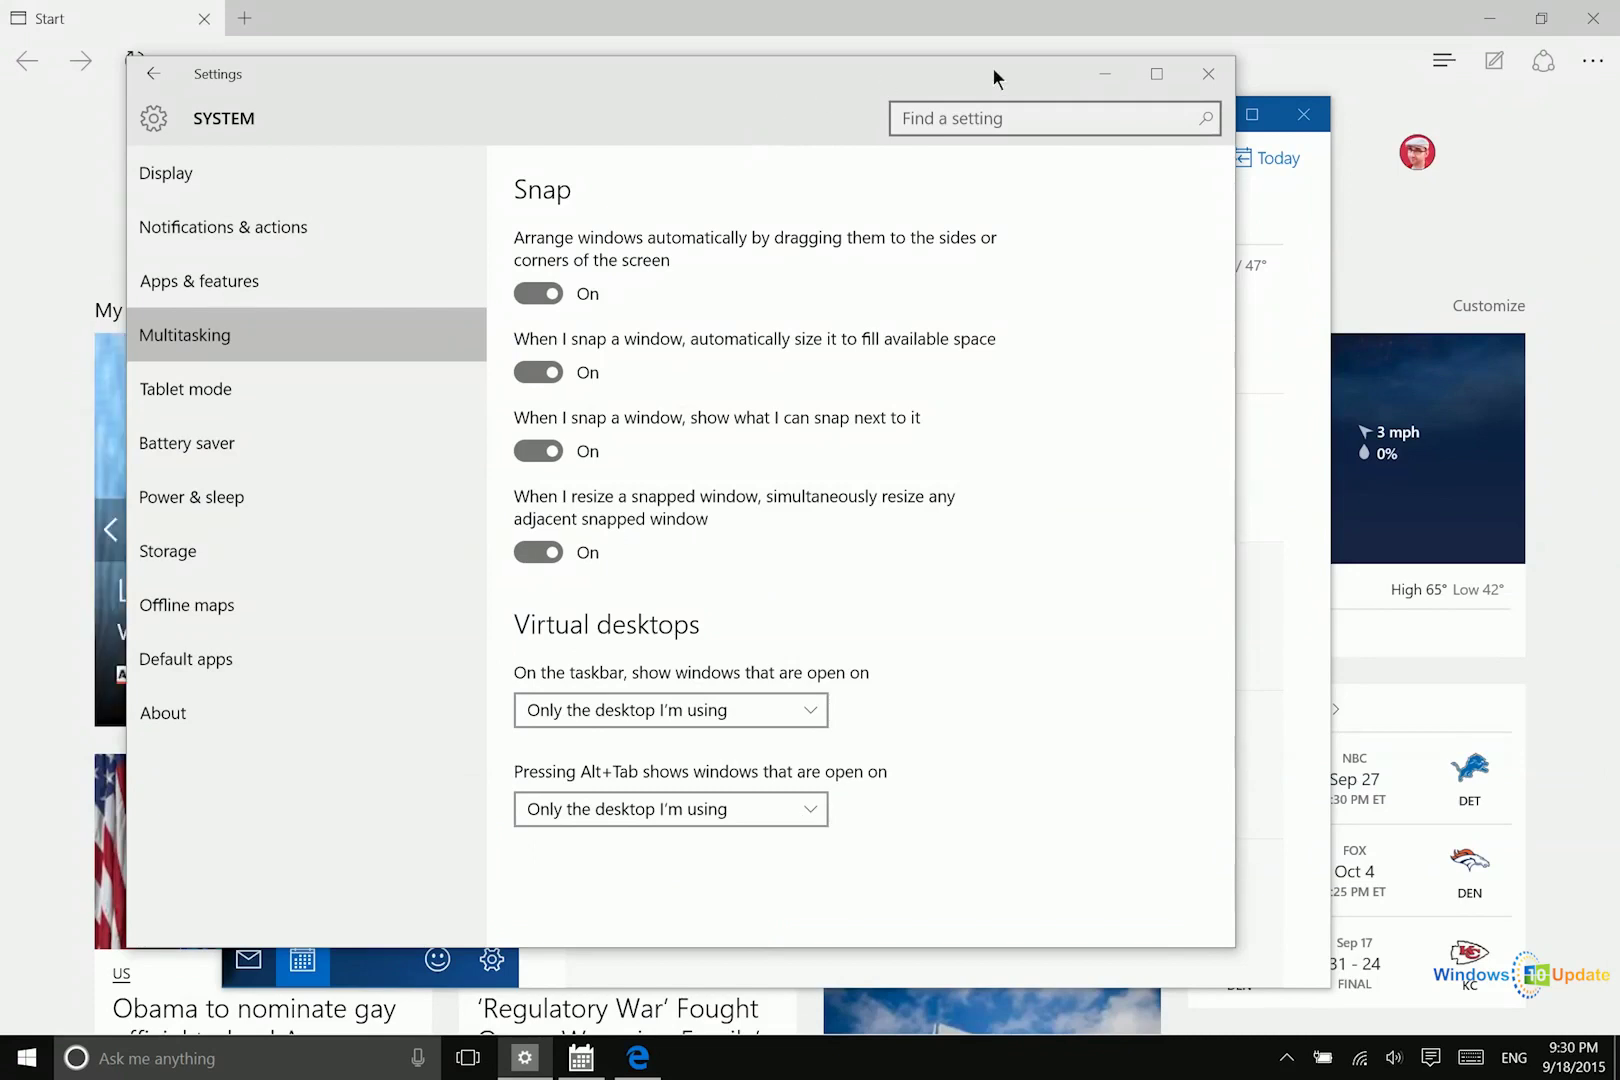
{"action": "left_click", "coordinate": [1155, 75]}
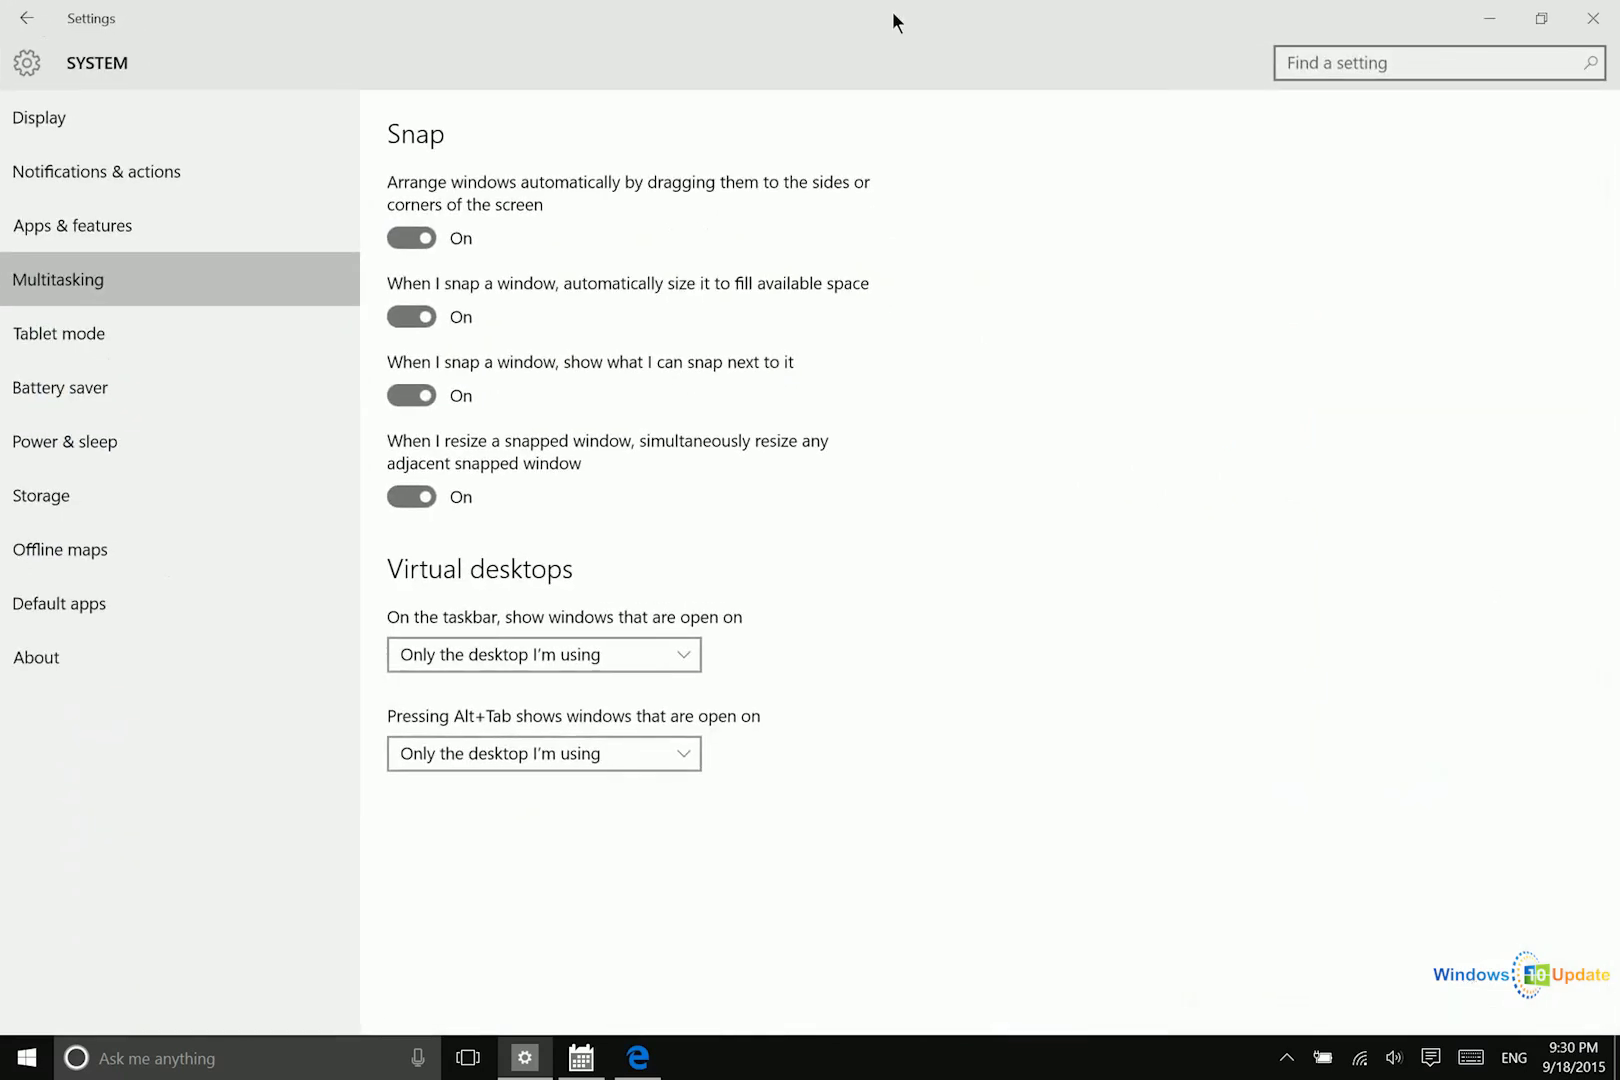
{"action": "left_click_drag", "start_coordinate": [892, 11], "coordinate": [840, 85]}
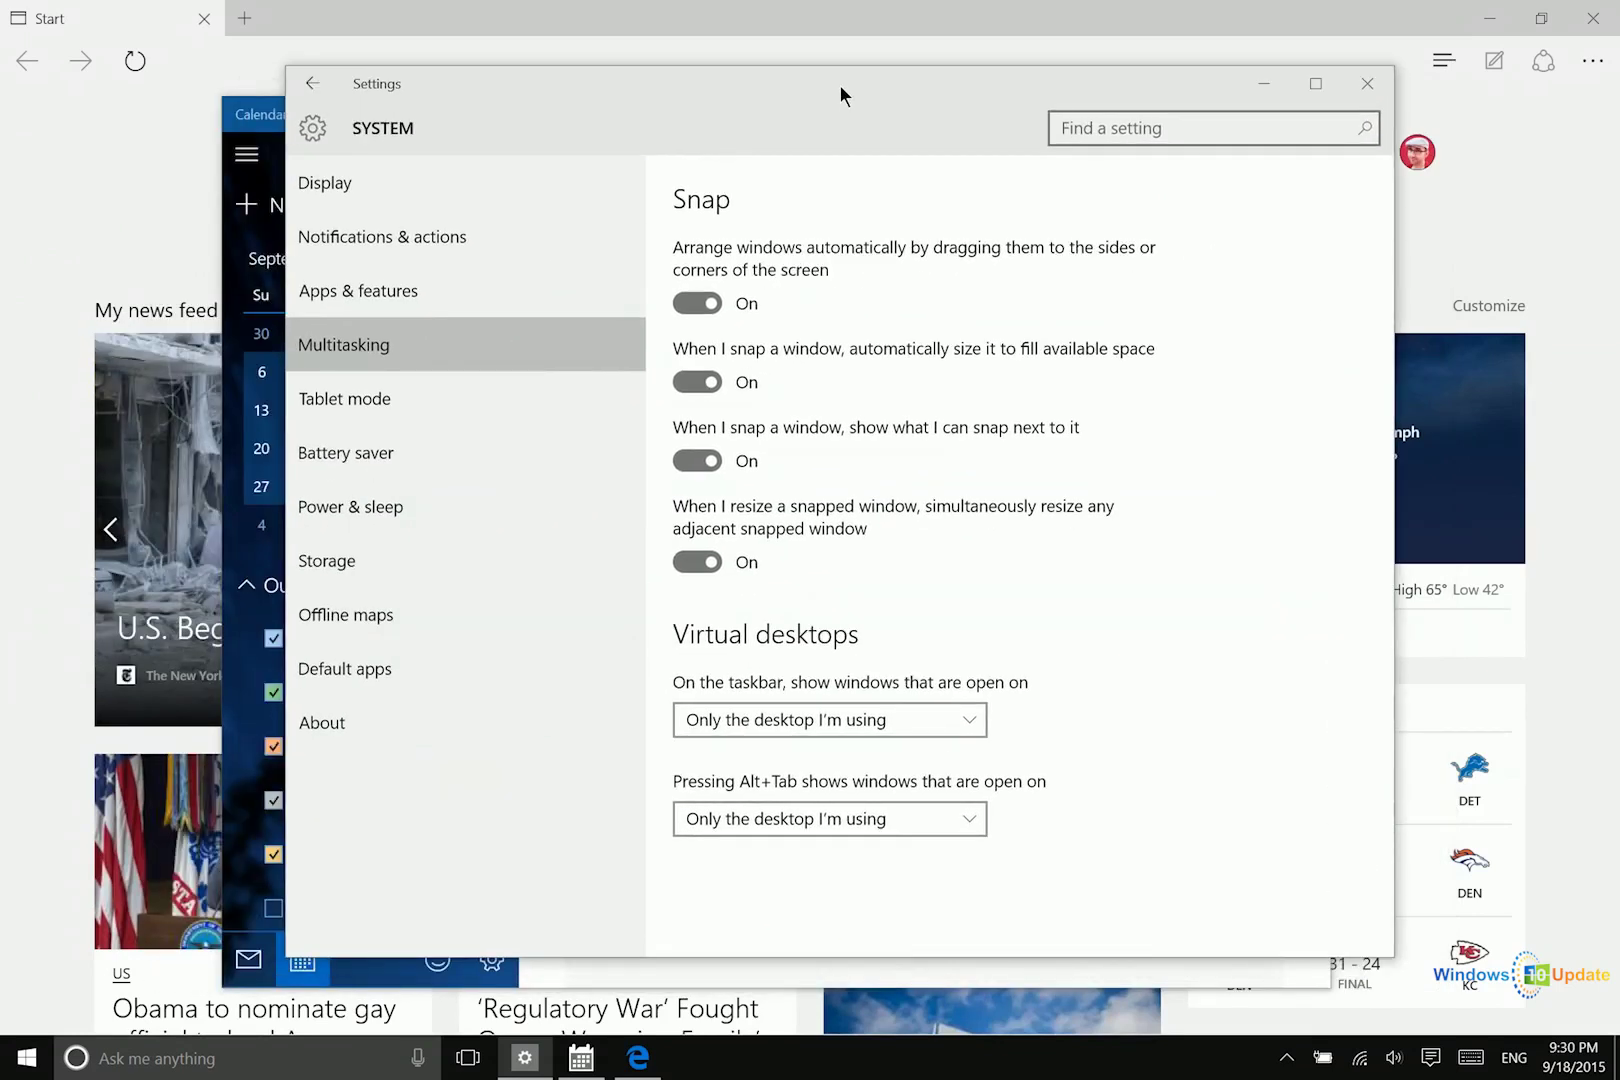
{"action": "left_click_drag", "start_coordinate": [840, 85], "coordinate": [837, 82]}
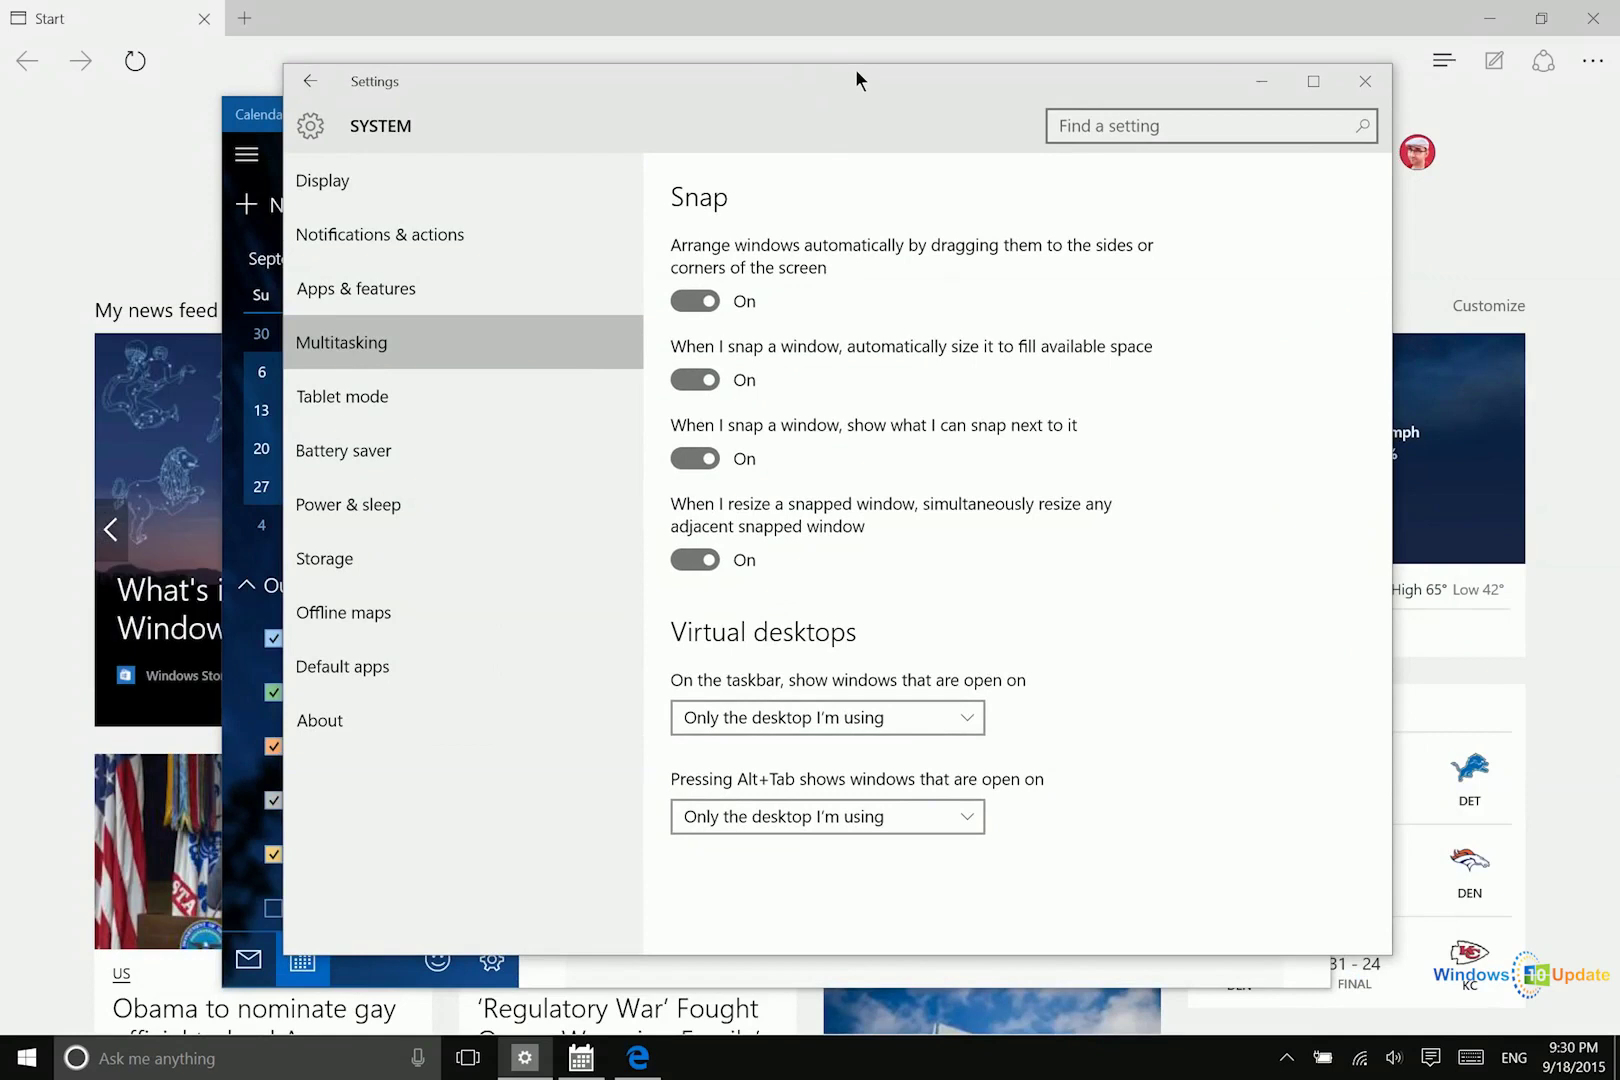
{"action": "left_click_drag", "start_coordinate": [856, 72], "coordinate": [772, 62]}
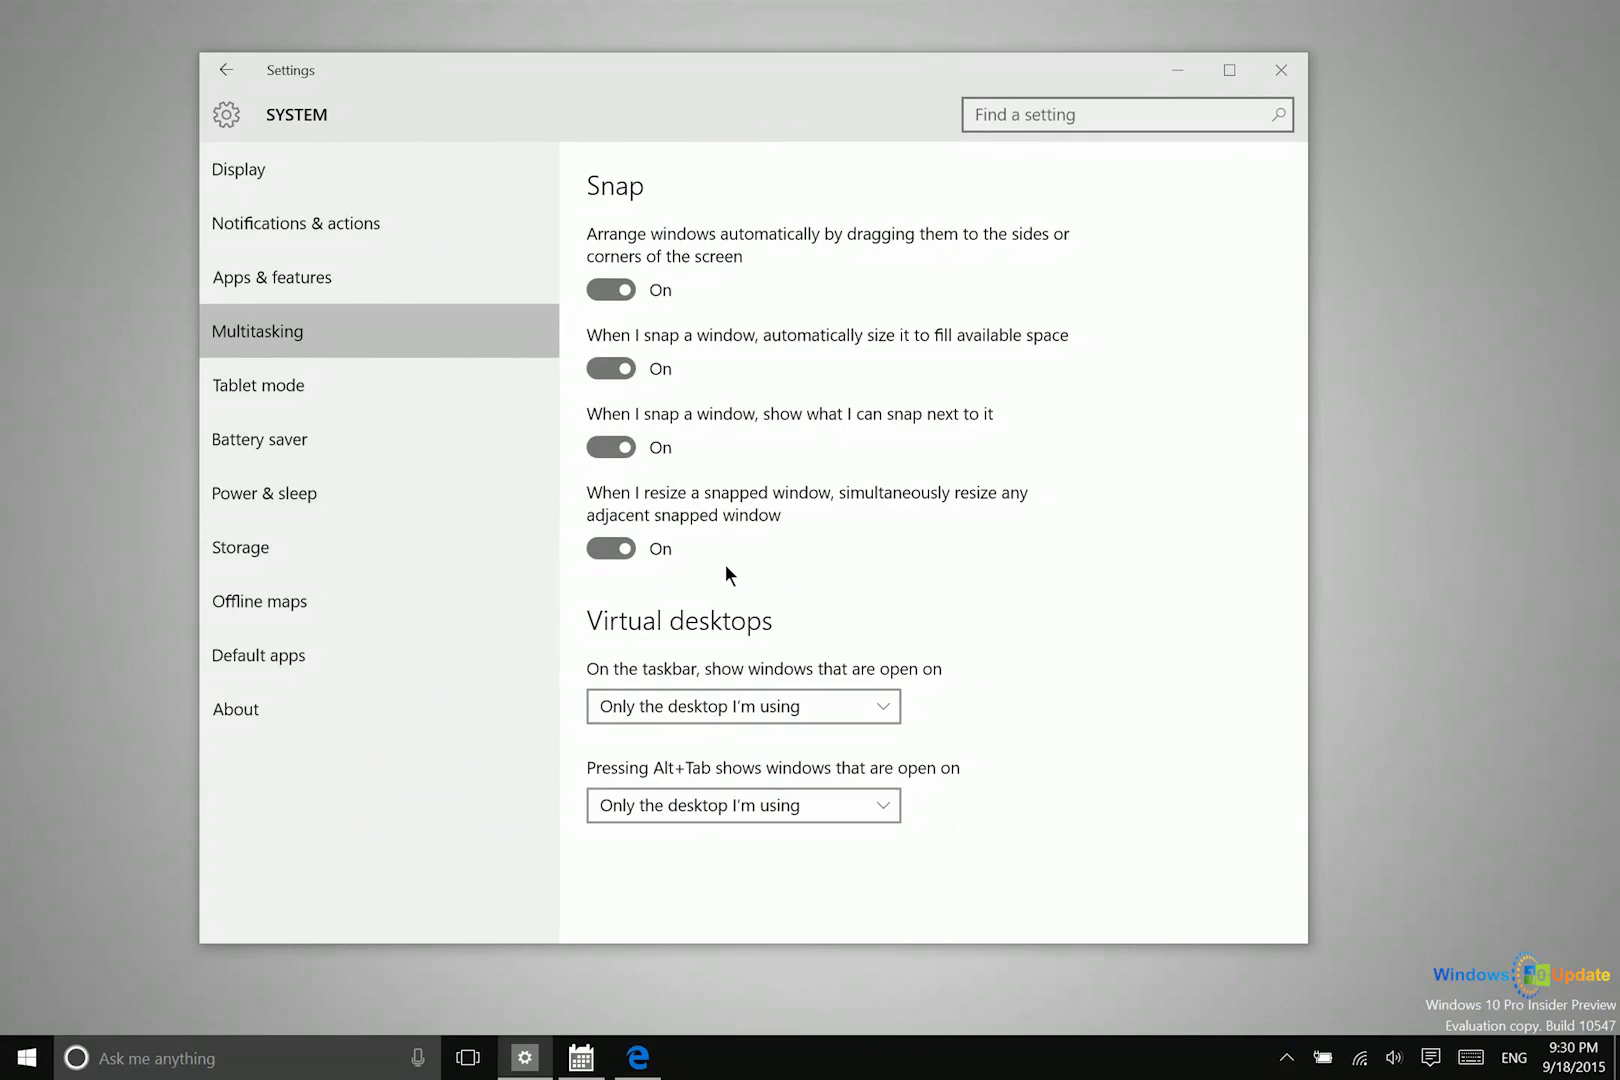
{"action": "mouse_move", "coordinate": [594, 1066]}
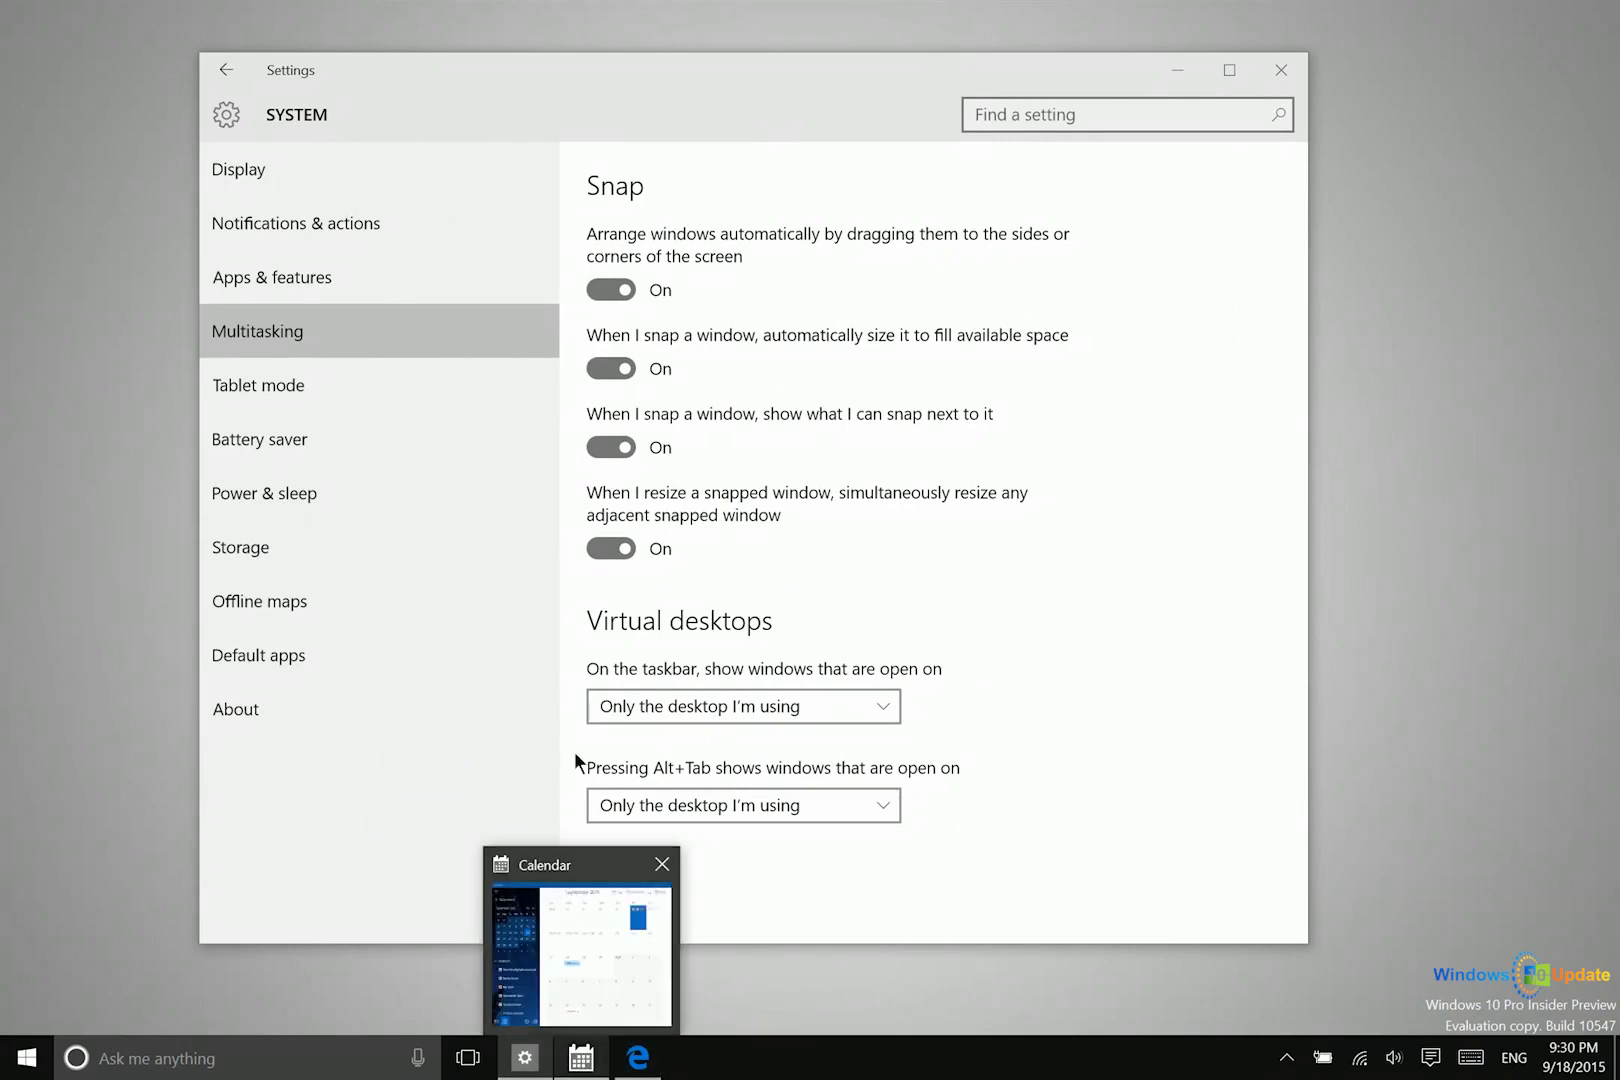
Step: Snap Settings to the left edge and choose Calendar in Snap Assist for the right half
{"action": "left_click", "coordinate": [572, 1060]}
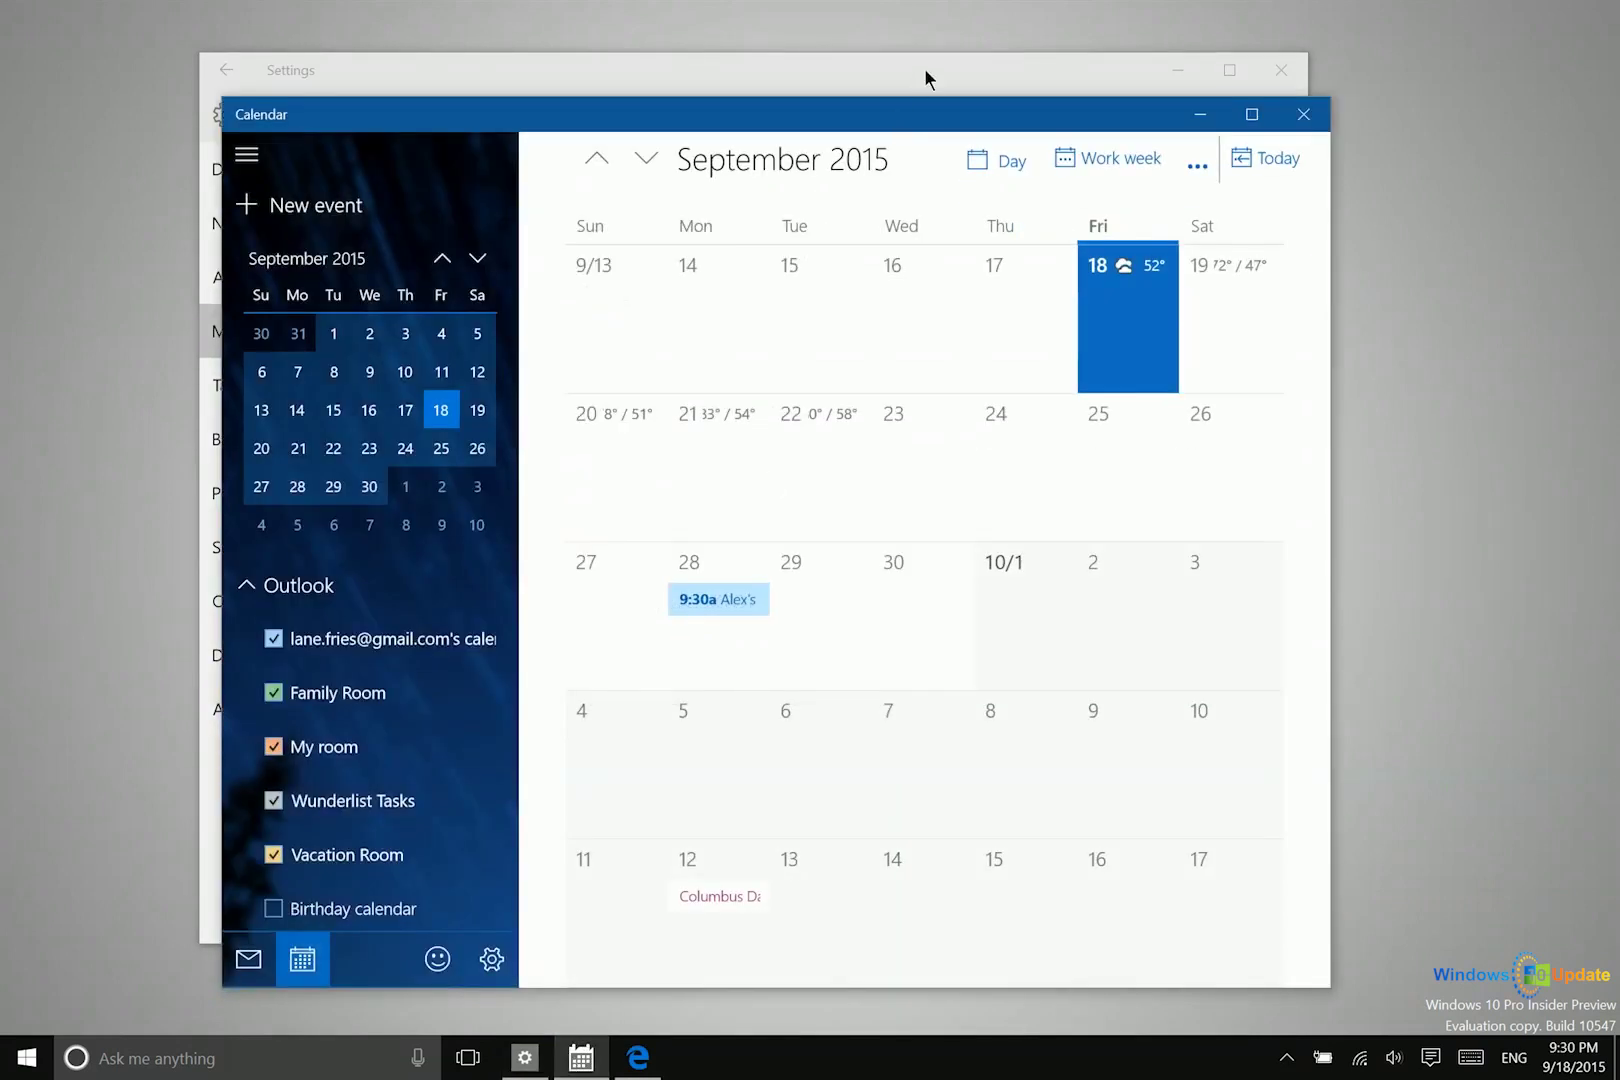
{"action": "left_click", "coordinate": [735, 68]}
{"action": "left_click_drag", "start_coordinate": [738, 69], "coordinate": [1, 180]}
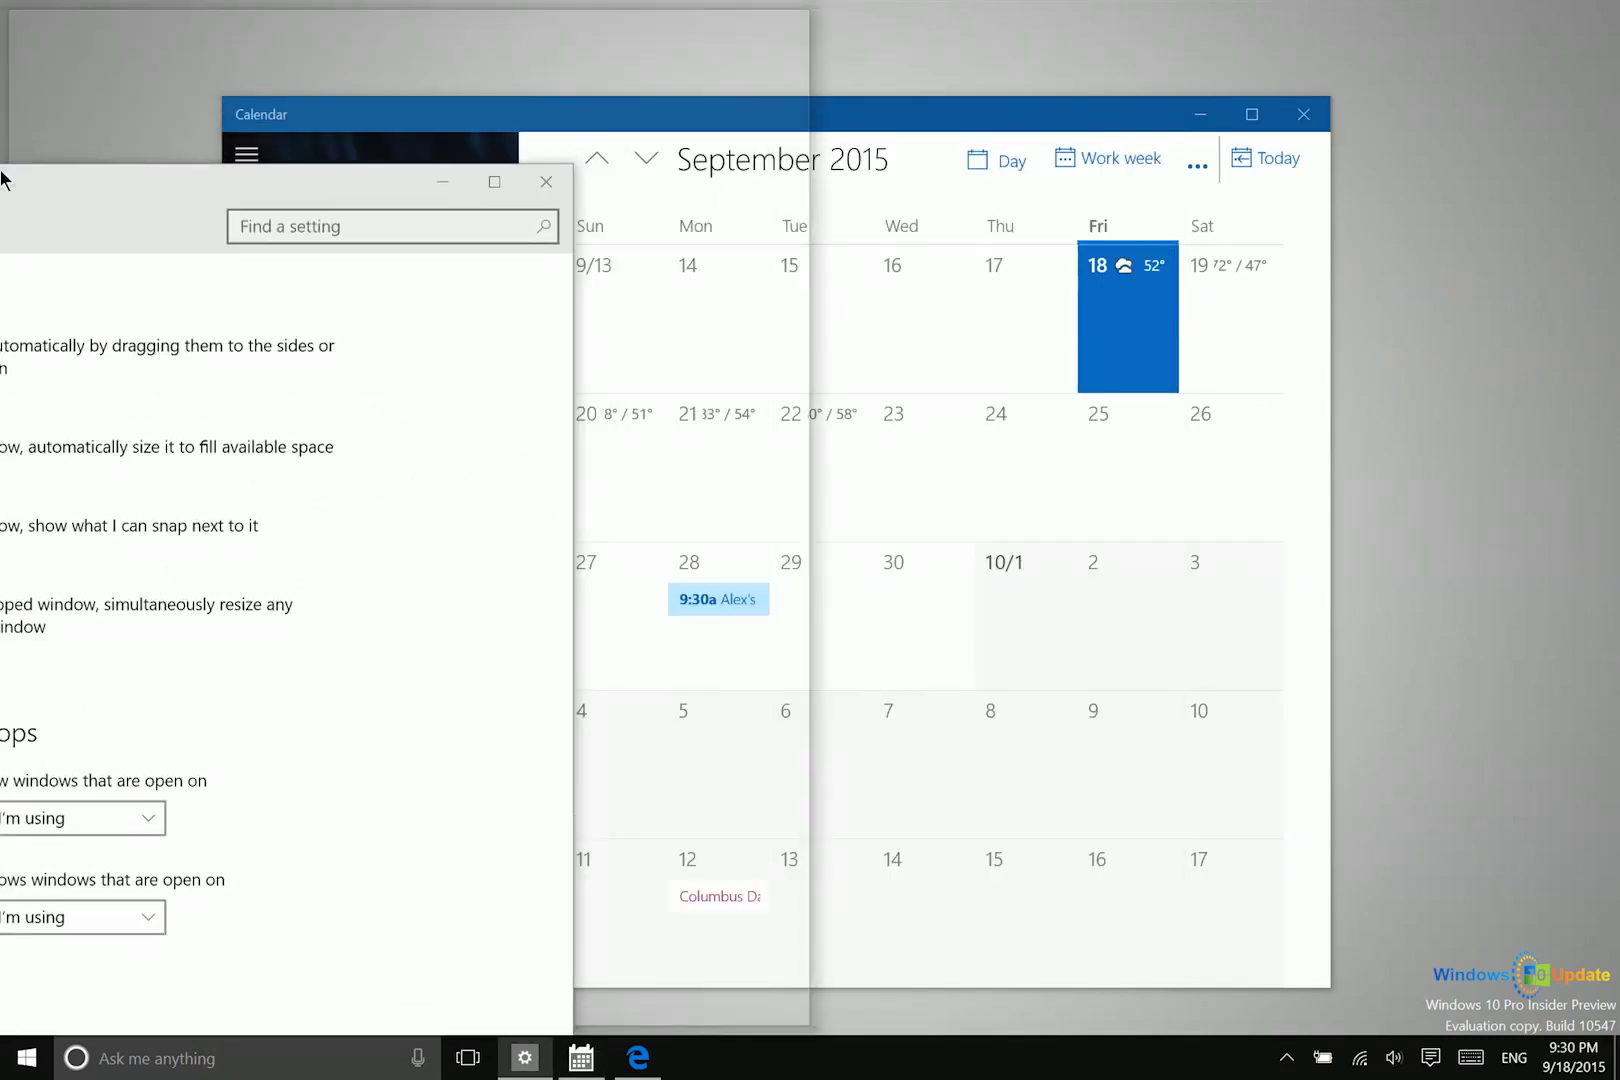
{"action": "left_click_drag", "start_coordinate": [1, 180], "coordinate": [1, 180]}
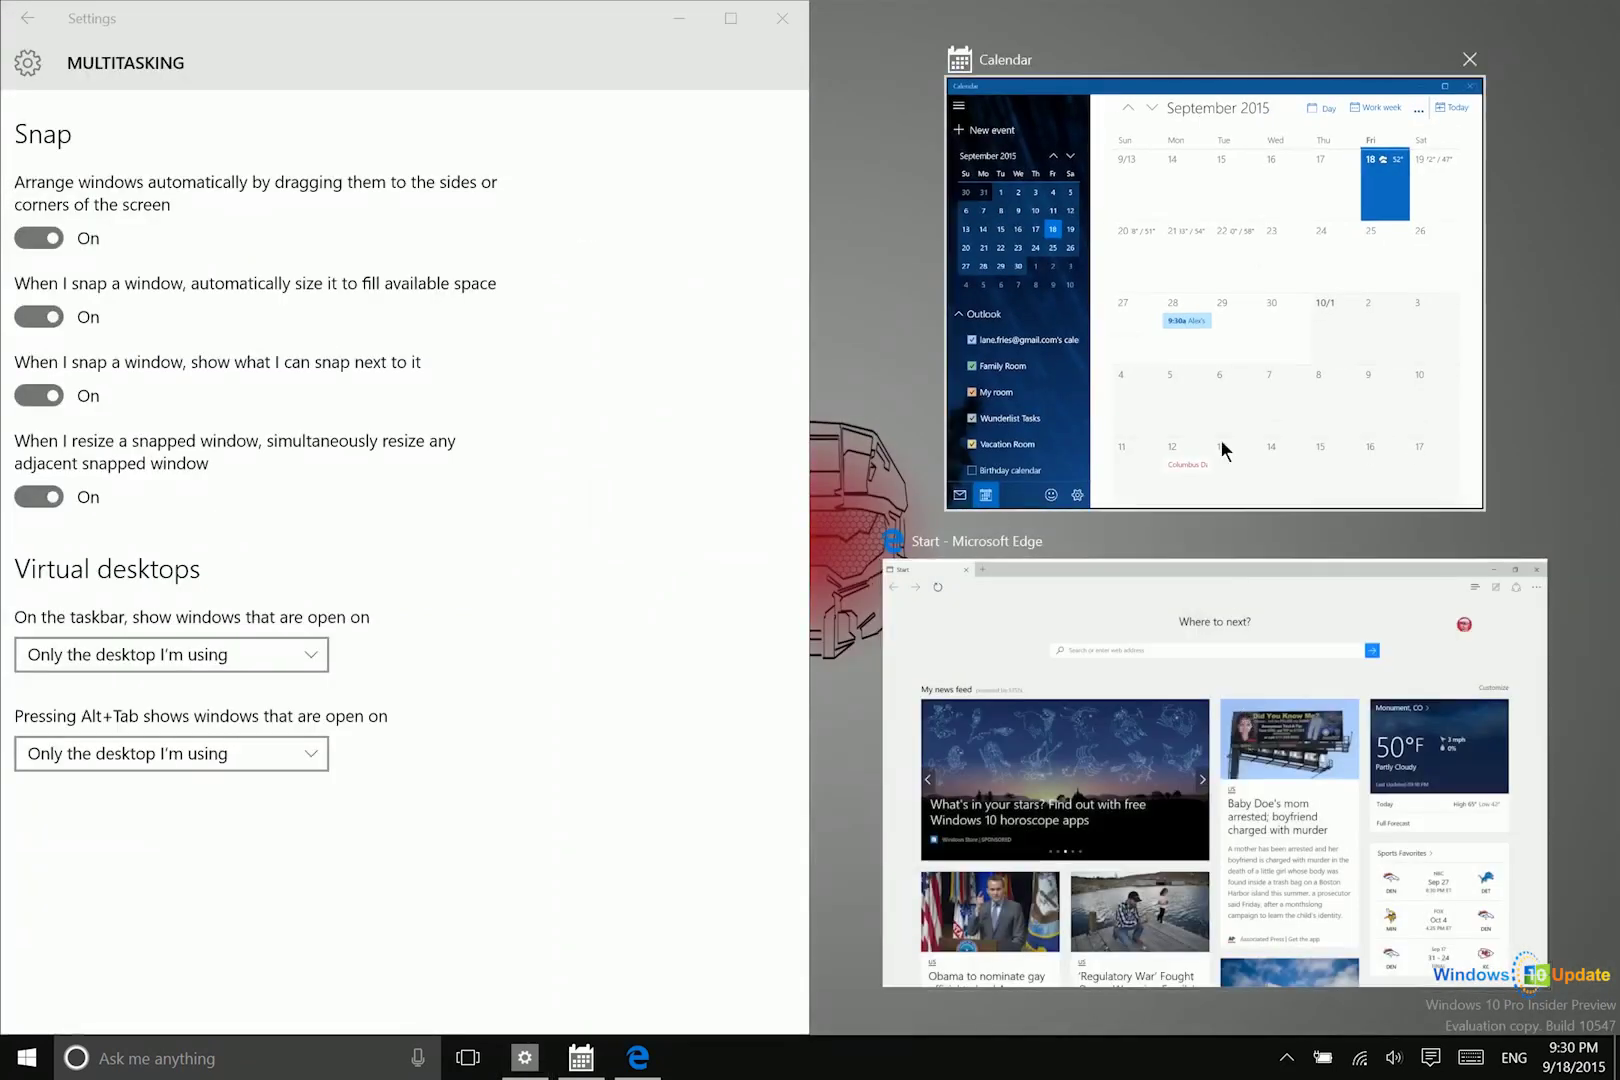
{"action": "left_click", "coordinate": [1190, 93]}
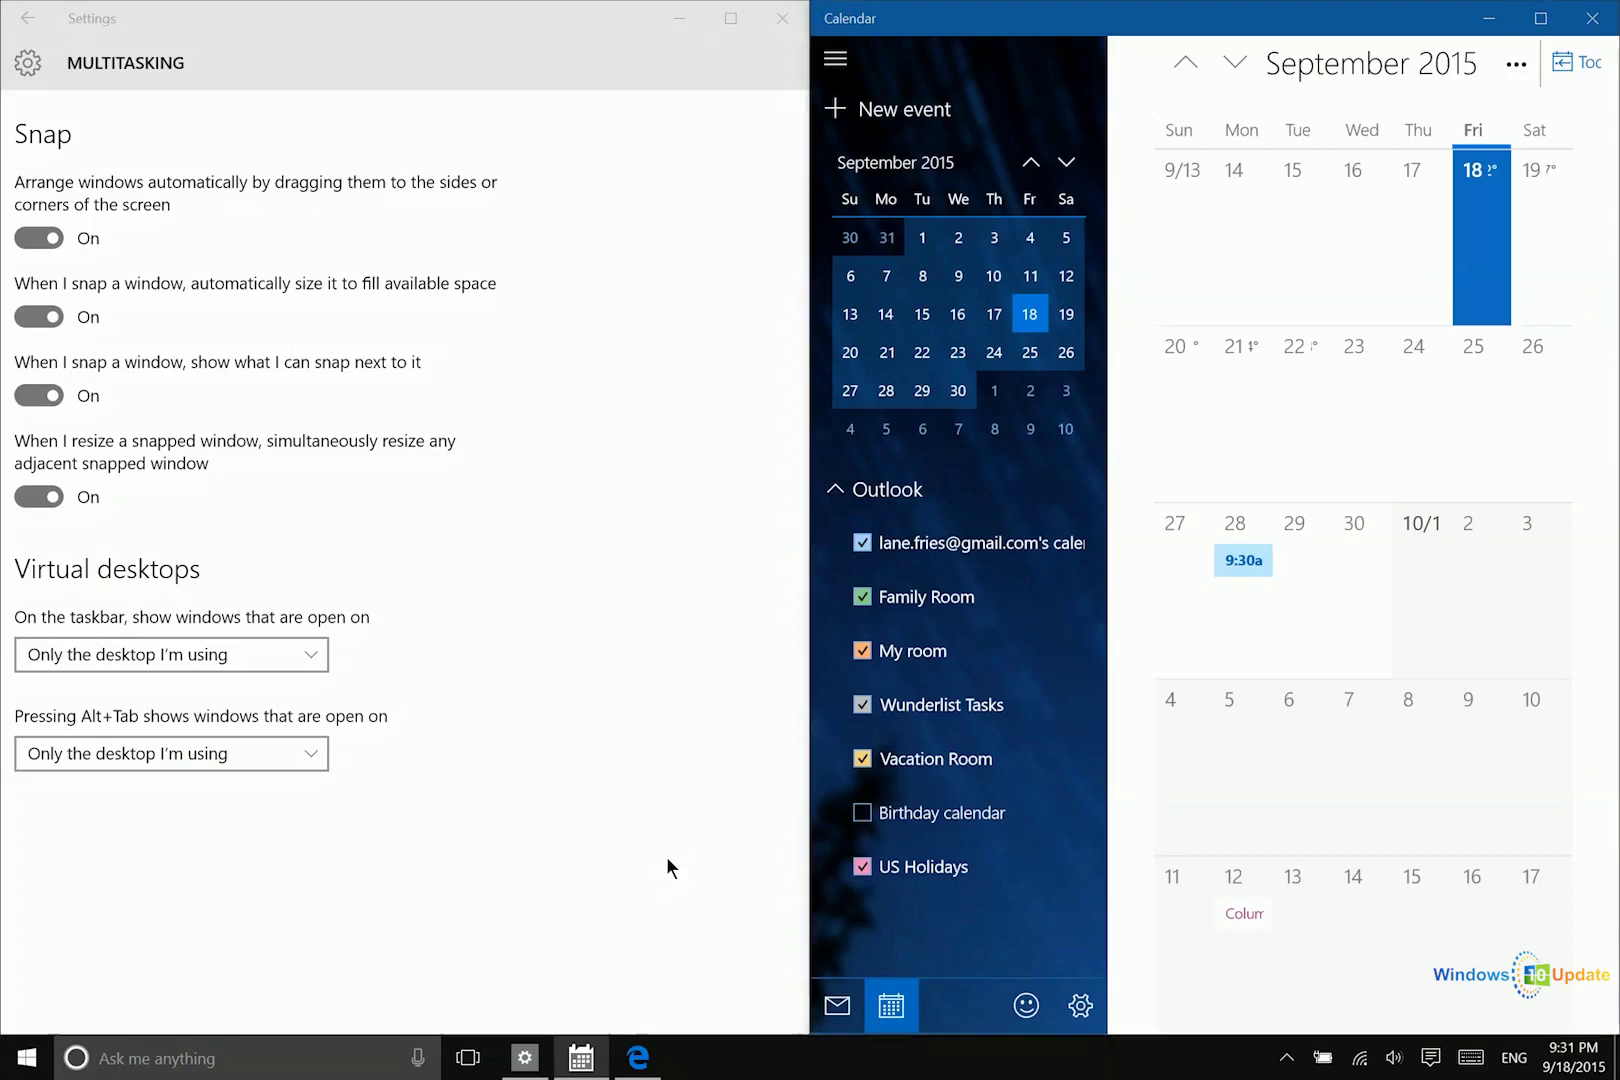
Step: Cycle with Alt+Tab through Calendar, Settings and Edge, landing on full-screen Edge
{"action": "key", "text": "alt+Tab"}
{"action": "key", "text": "alt+Tab"}
{"action": "key", "text": "alt+Tab"}
{"action": "key", "text": "alt+Tab"}
{"action": "key", "text": "alt+Tab"}
{"action": "key", "text": "alt+Tab"}
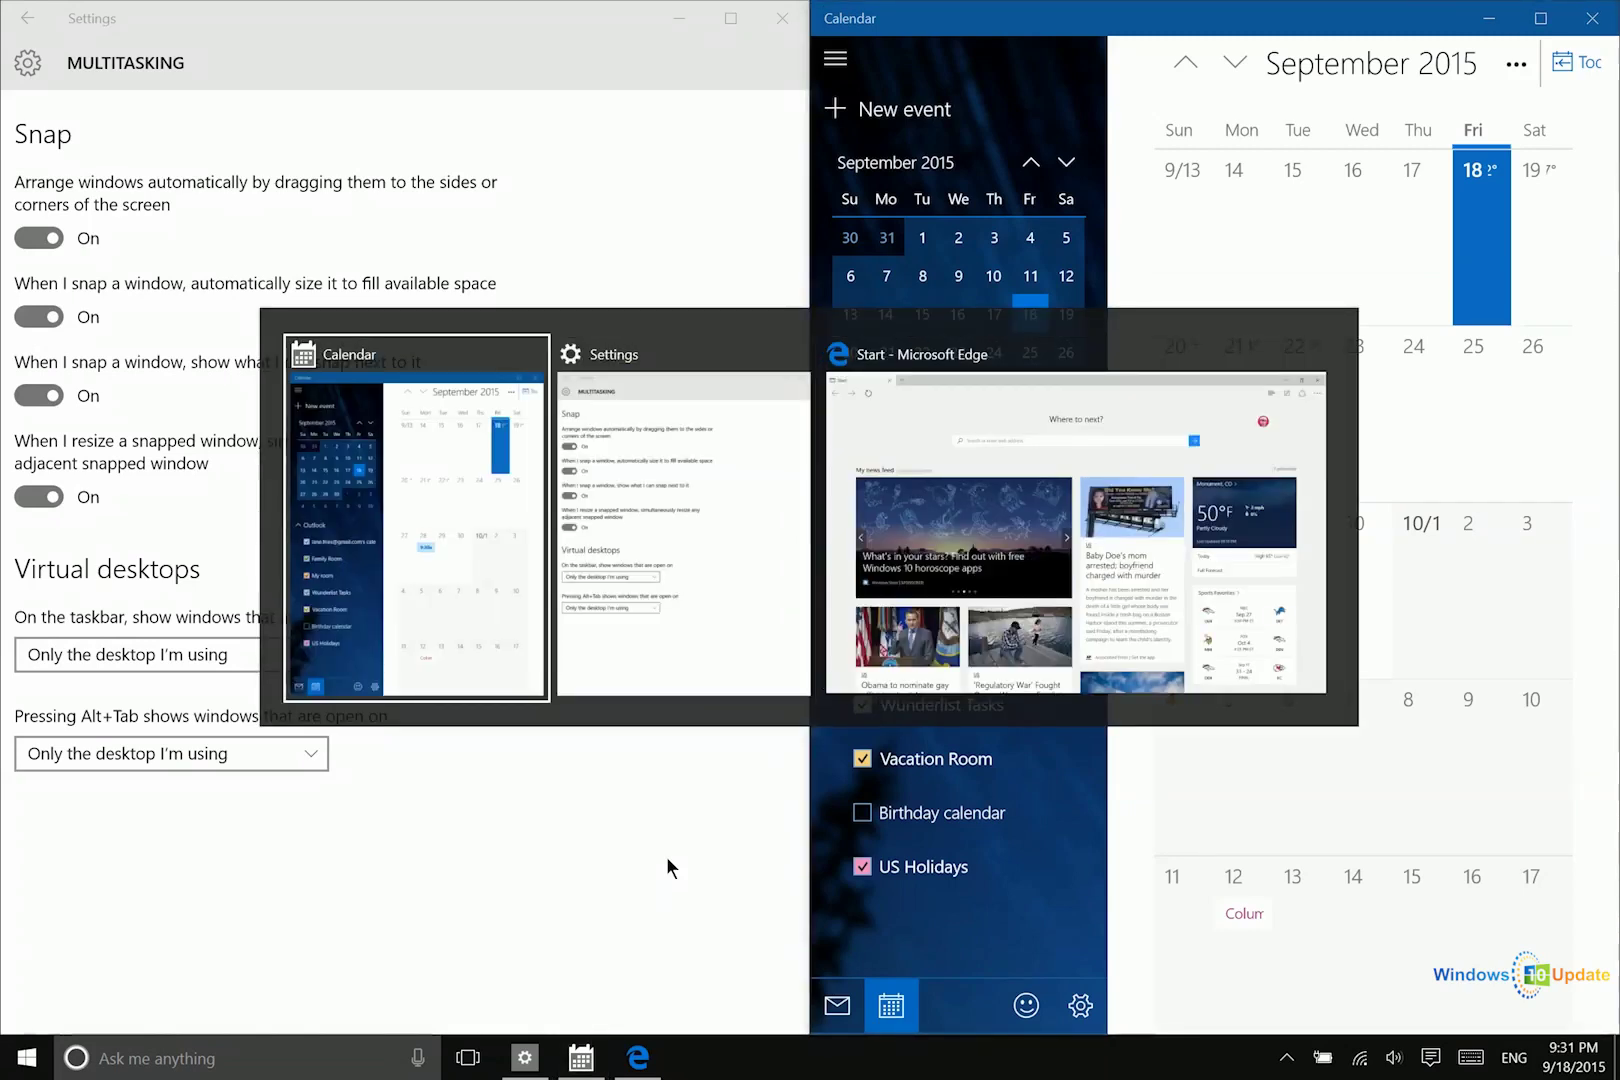
{"action": "key", "text": "alt+Tab"}
{"action": "key", "text": "alt+Tab"}
{"action": "key", "text": "alt+Tab"}
{"action": "key", "text": "alt+Tab"}
{"action": "key", "text": "alt+Tab"}
{"action": "key", "text": "alt+Tab"}
{"action": "key", "text": "alt+Tab"}
{"action": "key", "text": "alt+Tab"}
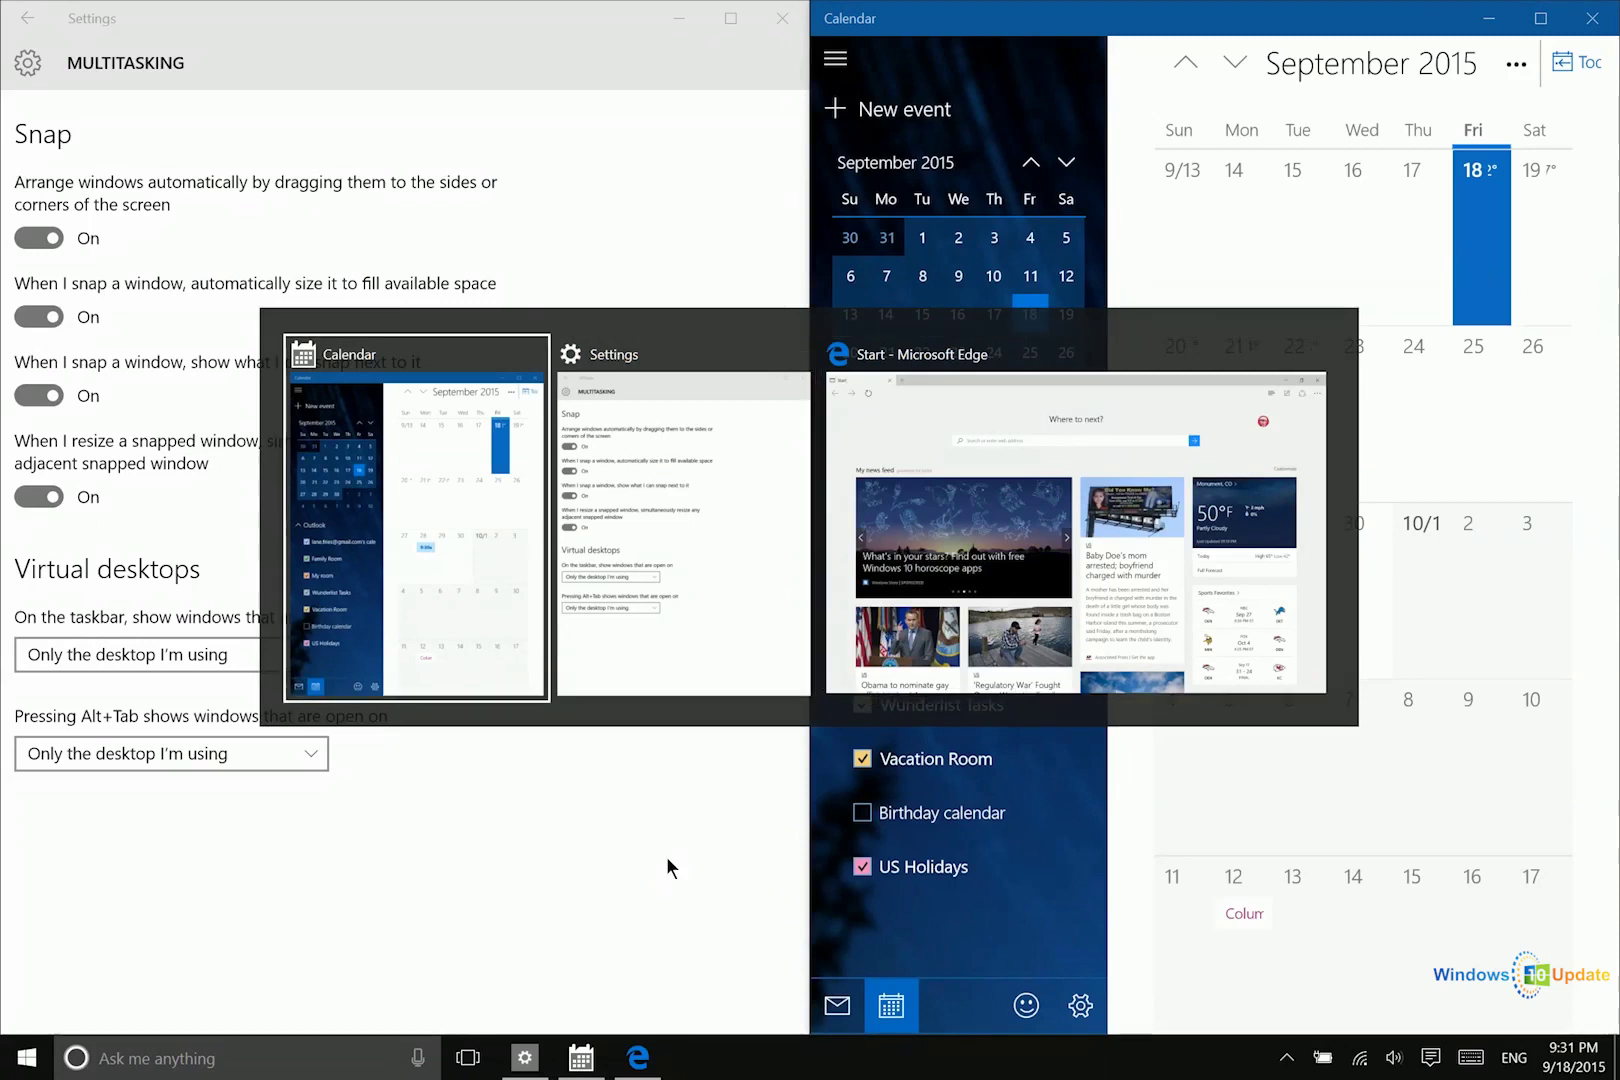
{"action": "key", "text": "alt+Tab"}
{"action": "key", "text": "alt+Tab"}
{"action": "key", "text": "alt+Tab"}
{"action": "key", "text": "alt+Tab"}
{"action": "key", "text": "alt+Tab"}
{"action": "key", "text": "alt+Tab"}
{"action": "key", "text": "alt+Tab"}
{"action": "key", "text": "alt+Tab"}
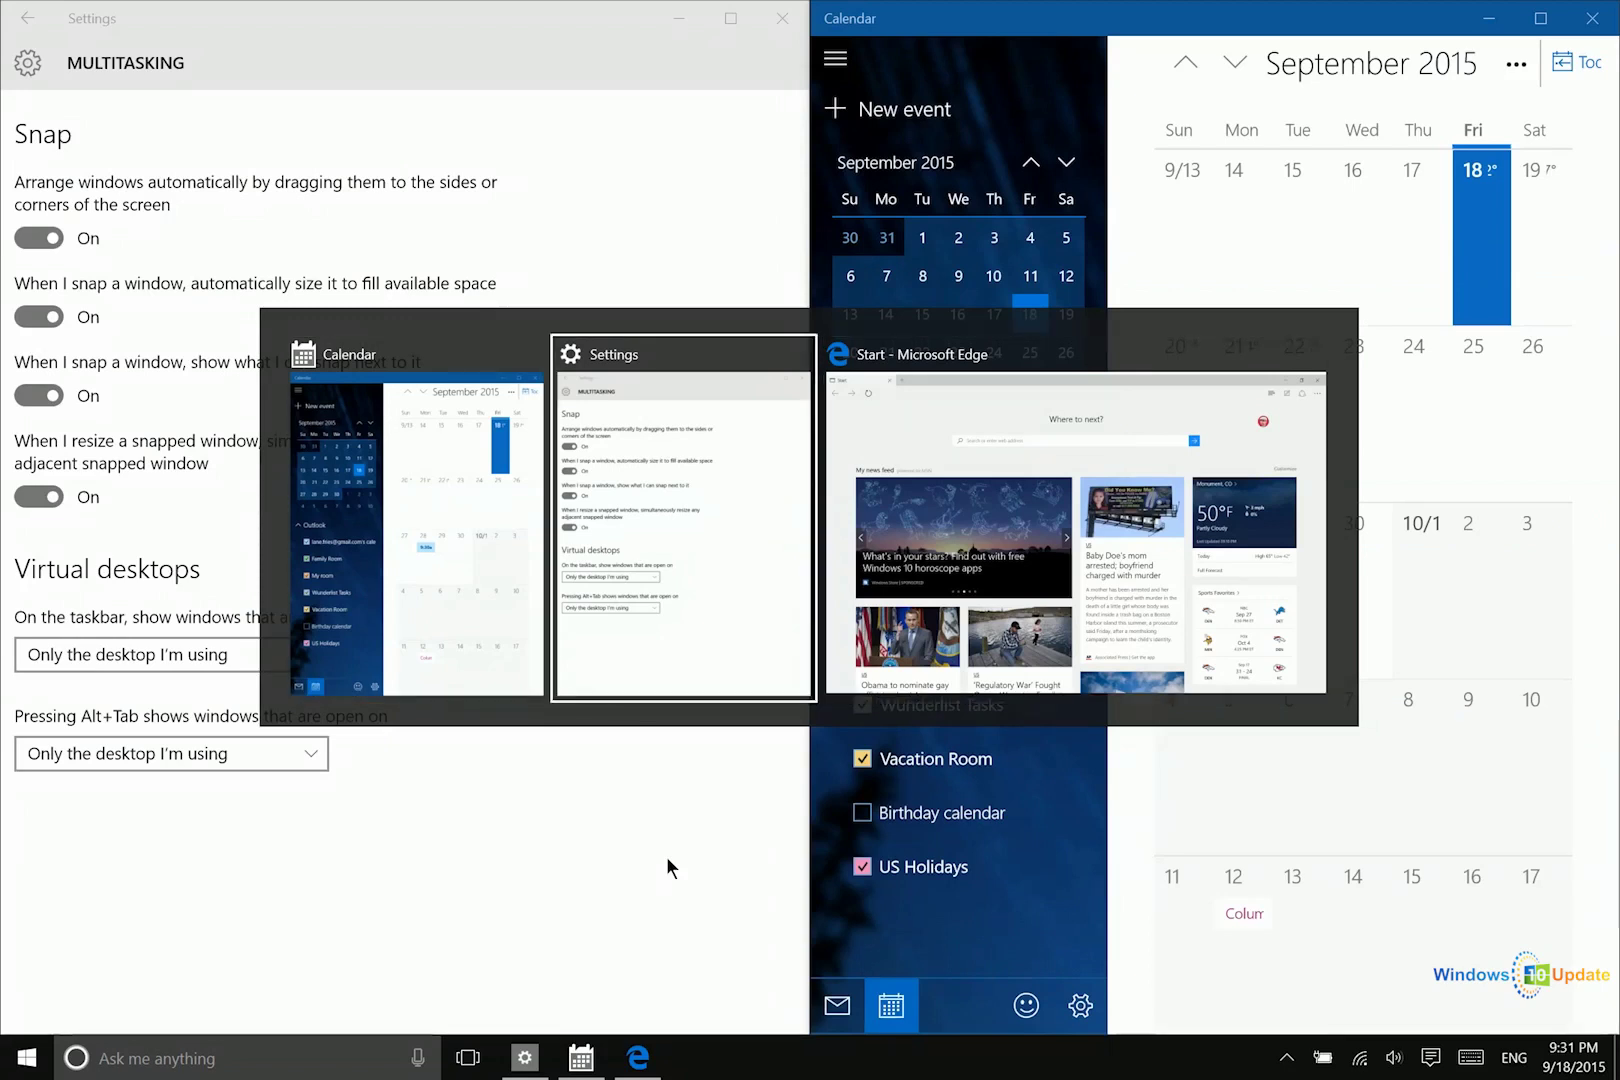
{"action": "key", "text": "alt+Tab"}
{"action": "key", "text": "alt+Tab"}
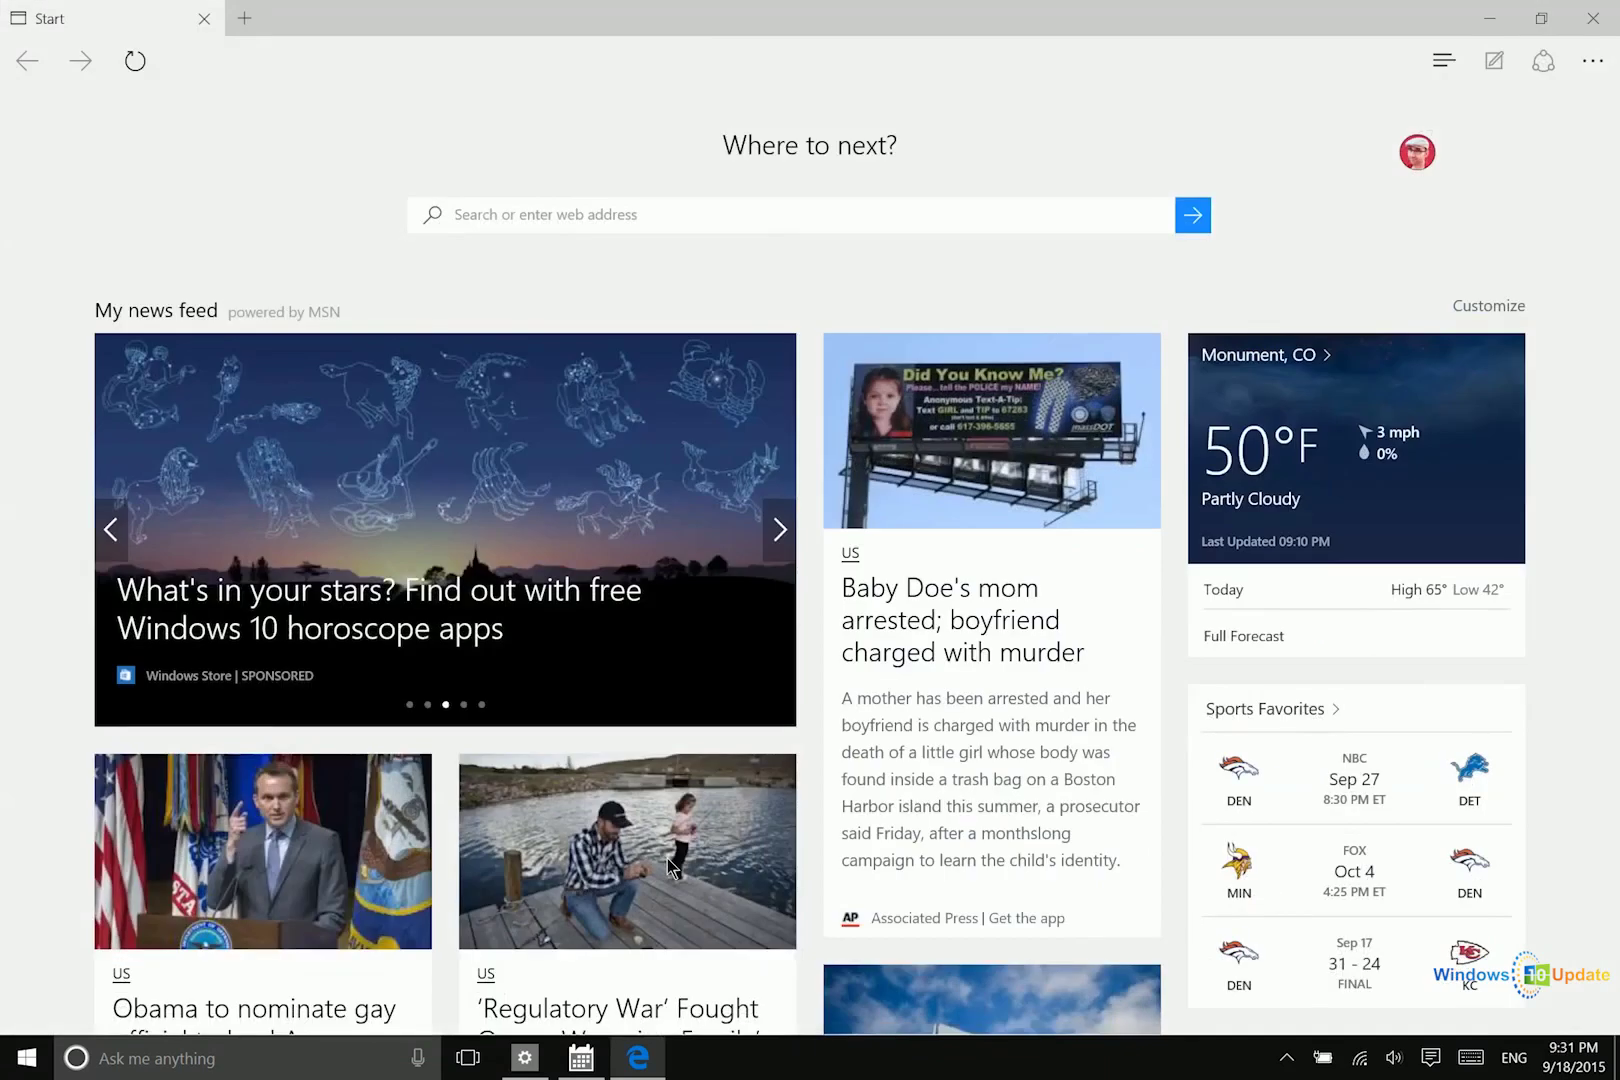
{"action": "key", "text": "alt+Tab"}
{"action": "key", "text": "alt+Tab"}
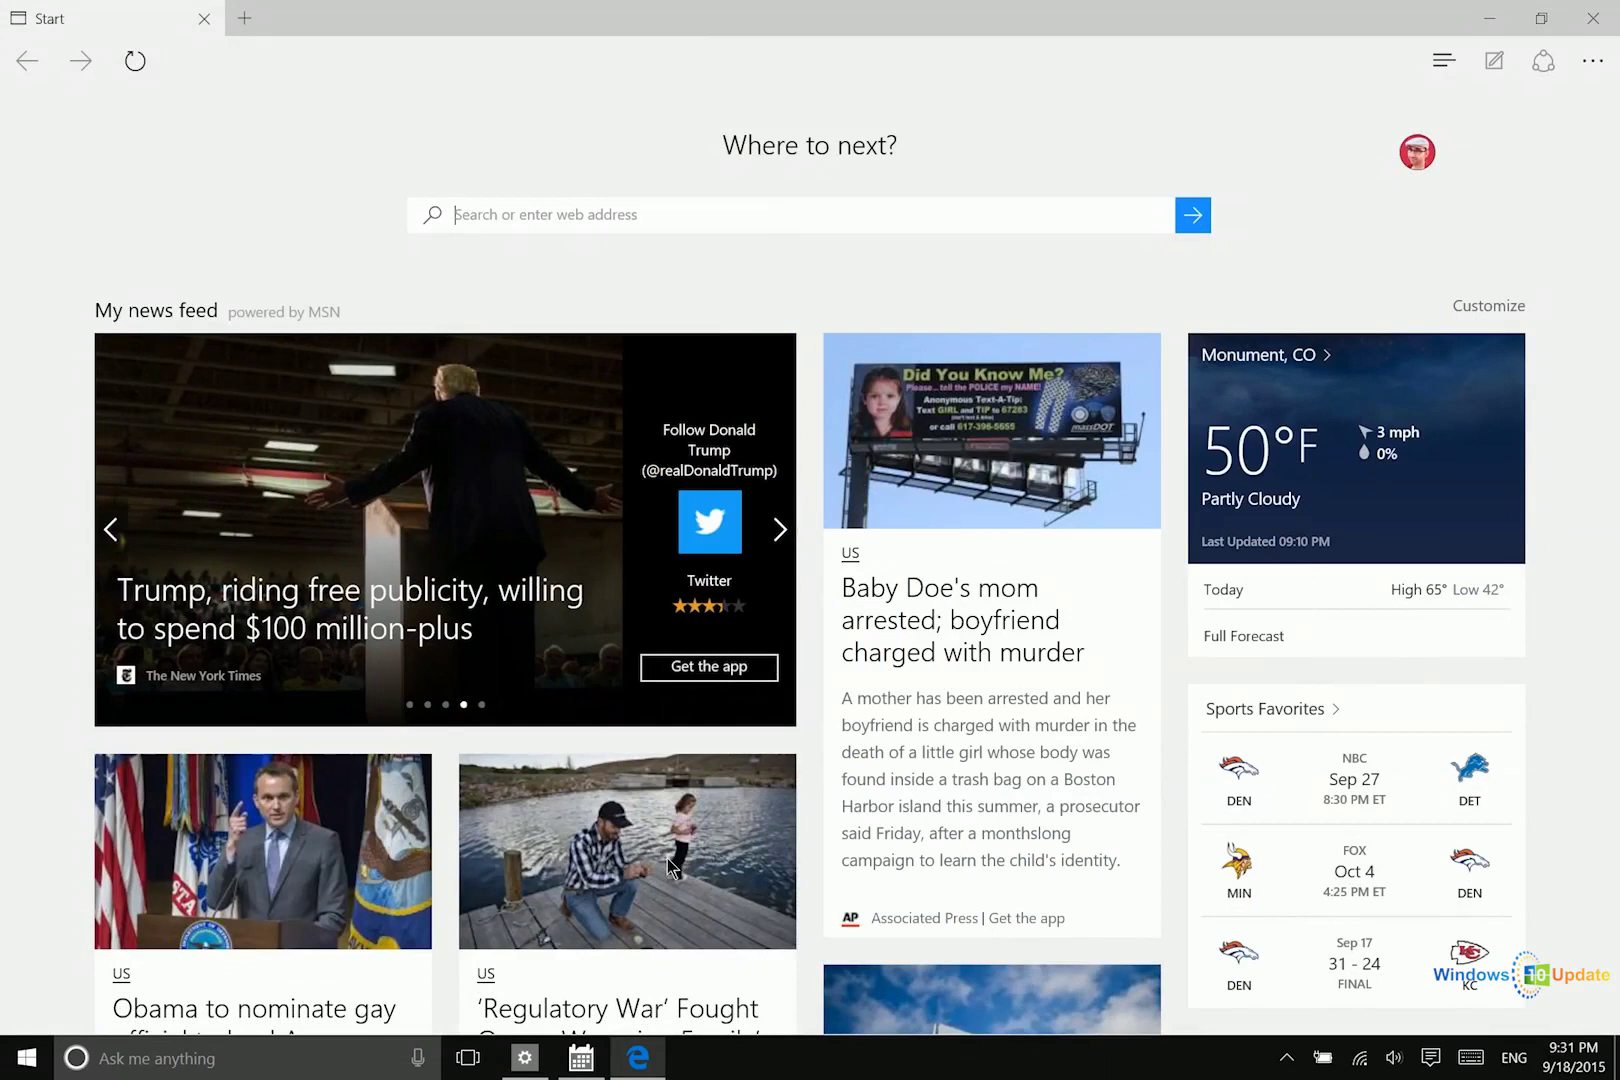
Step: Pick the Settings window from Task View (Win+Tab) to bring it in front of Edge
{"action": "key", "text": "super+Tab"}
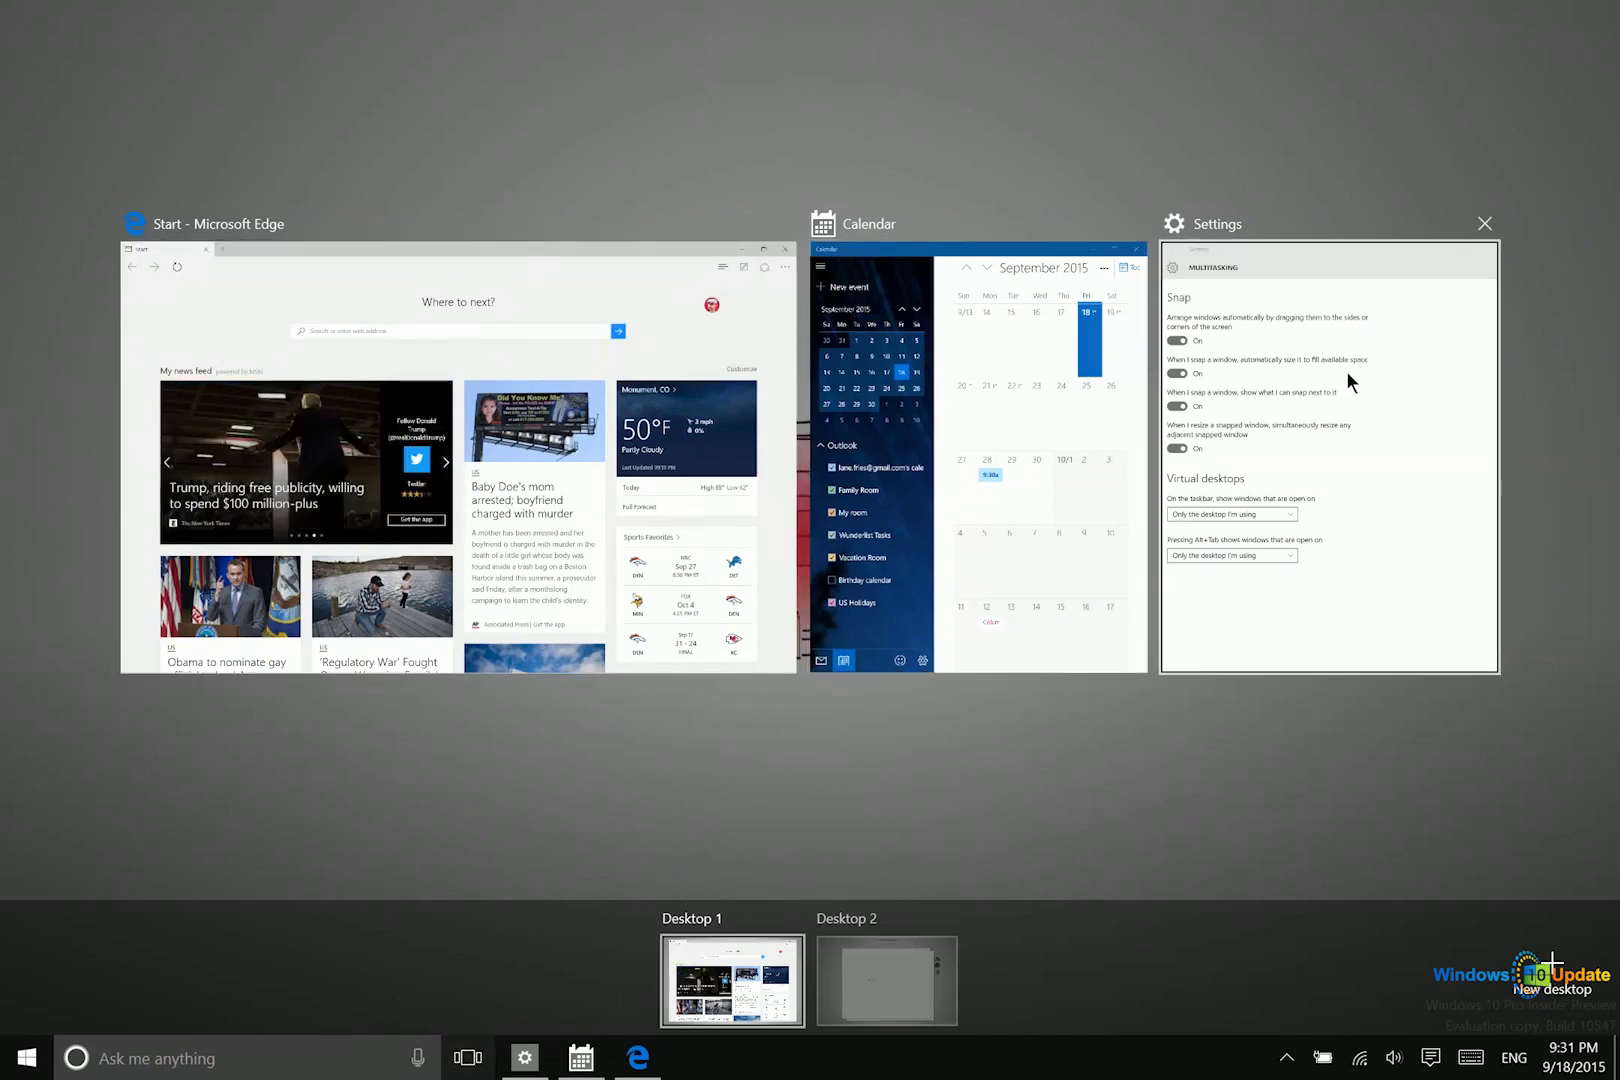
{"action": "left_click_drag", "start_coordinate": [1347, 371], "coordinate": [1331, 446]}
{"action": "left_click", "coordinate": [1331, 446]}
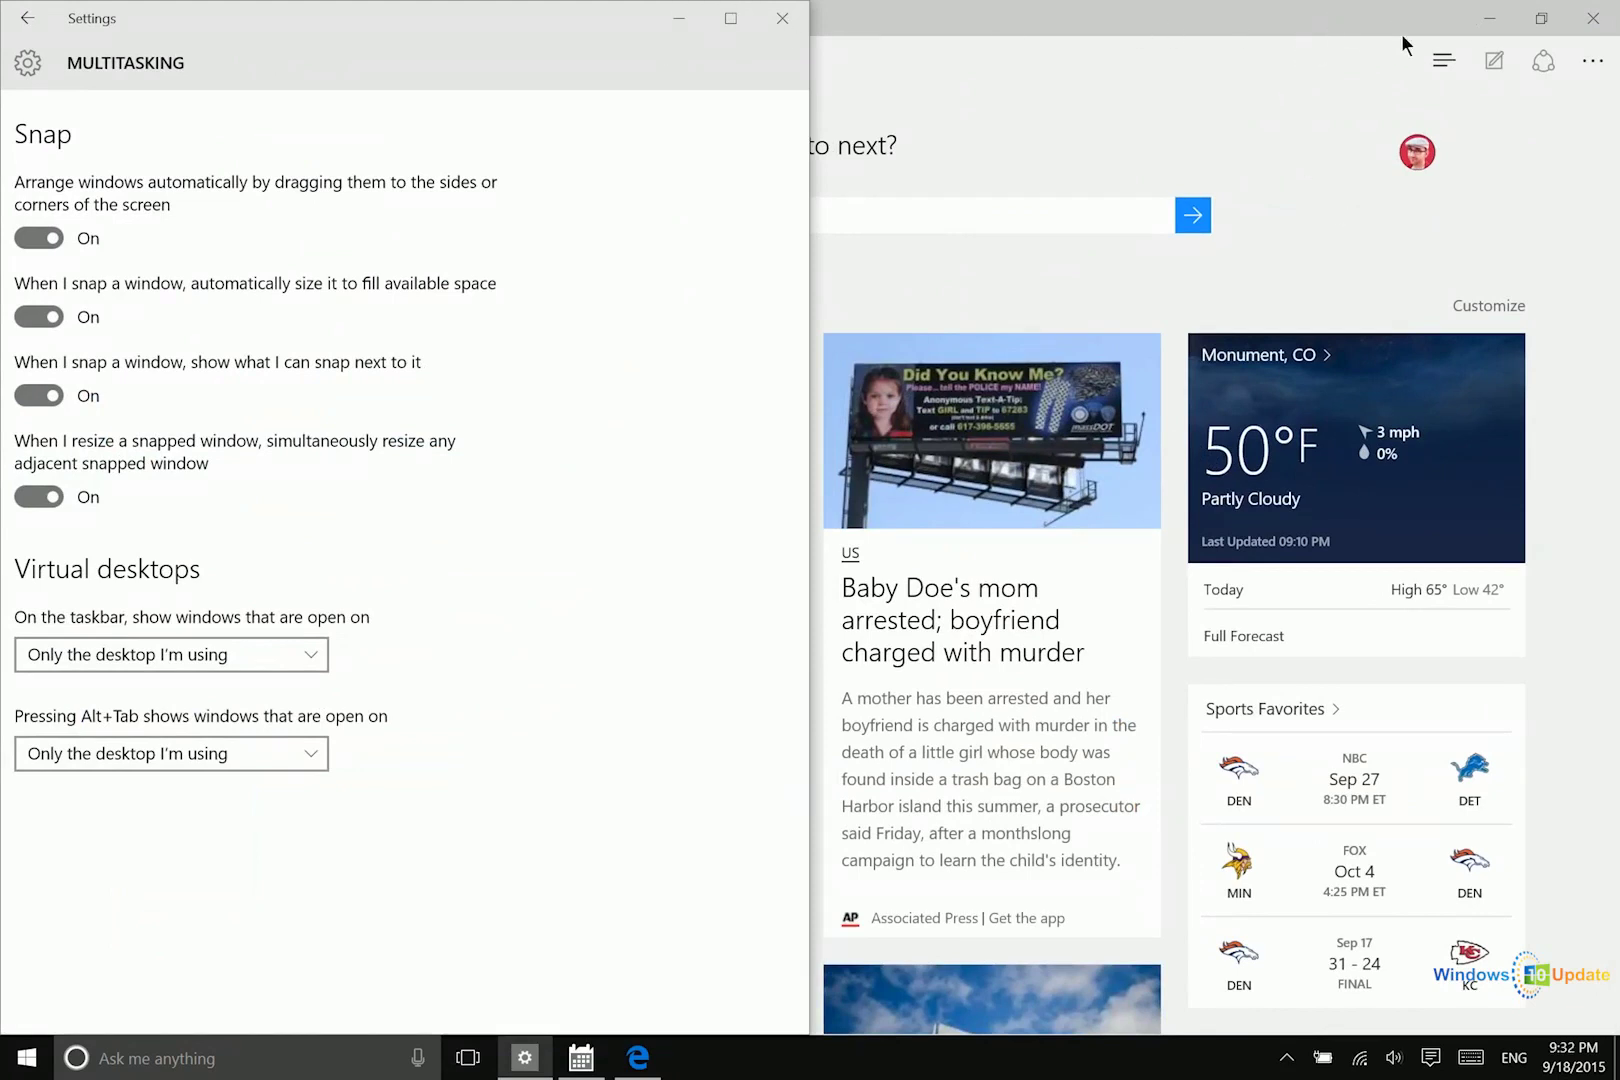
Step: Minimize Edge, toggle adjacent snapped-window resizing, drag the divider, and re-snap Settings left
{"action": "left_click", "coordinate": [1485, 20]}
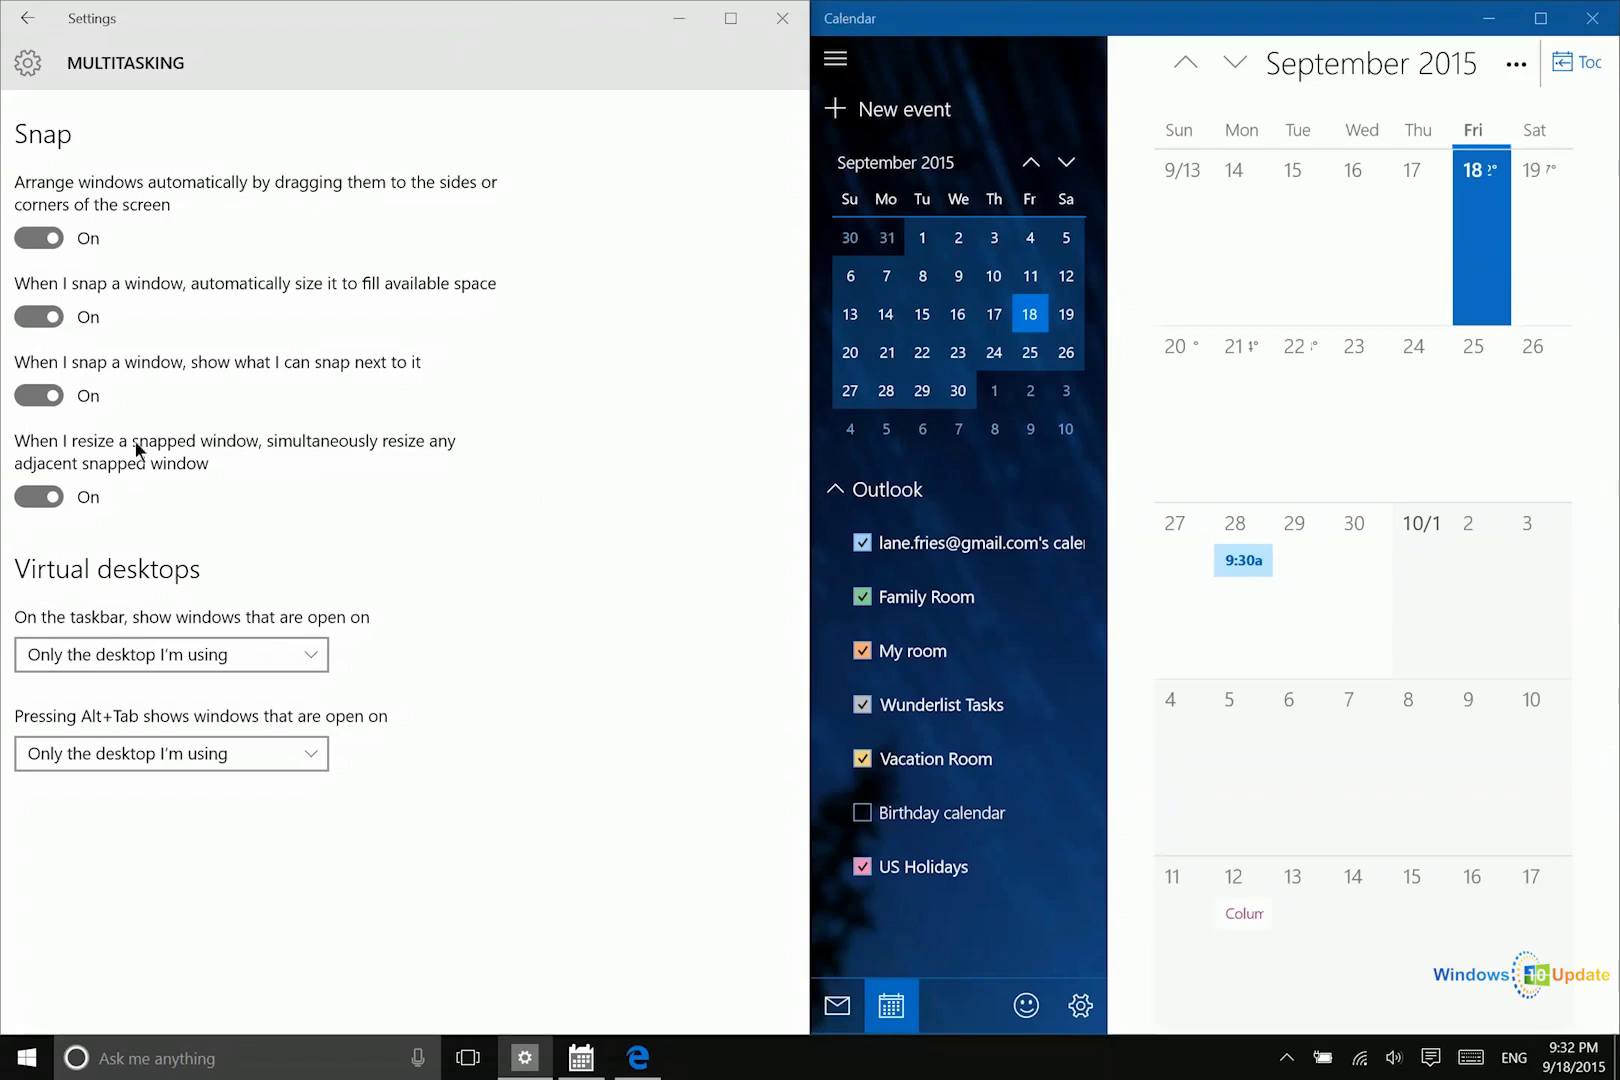
{"action": "left_click", "coordinate": [45, 498]}
{"action": "mouse_move", "coordinate": [814, 524]}
{"action": "left_mouse_down"}
{"action": "mouse_move", "coordinate": [1613, 521]}
{"action": "mouse_move", "coordinate": [783, 523]}
{"action": "left_mouse_up"}
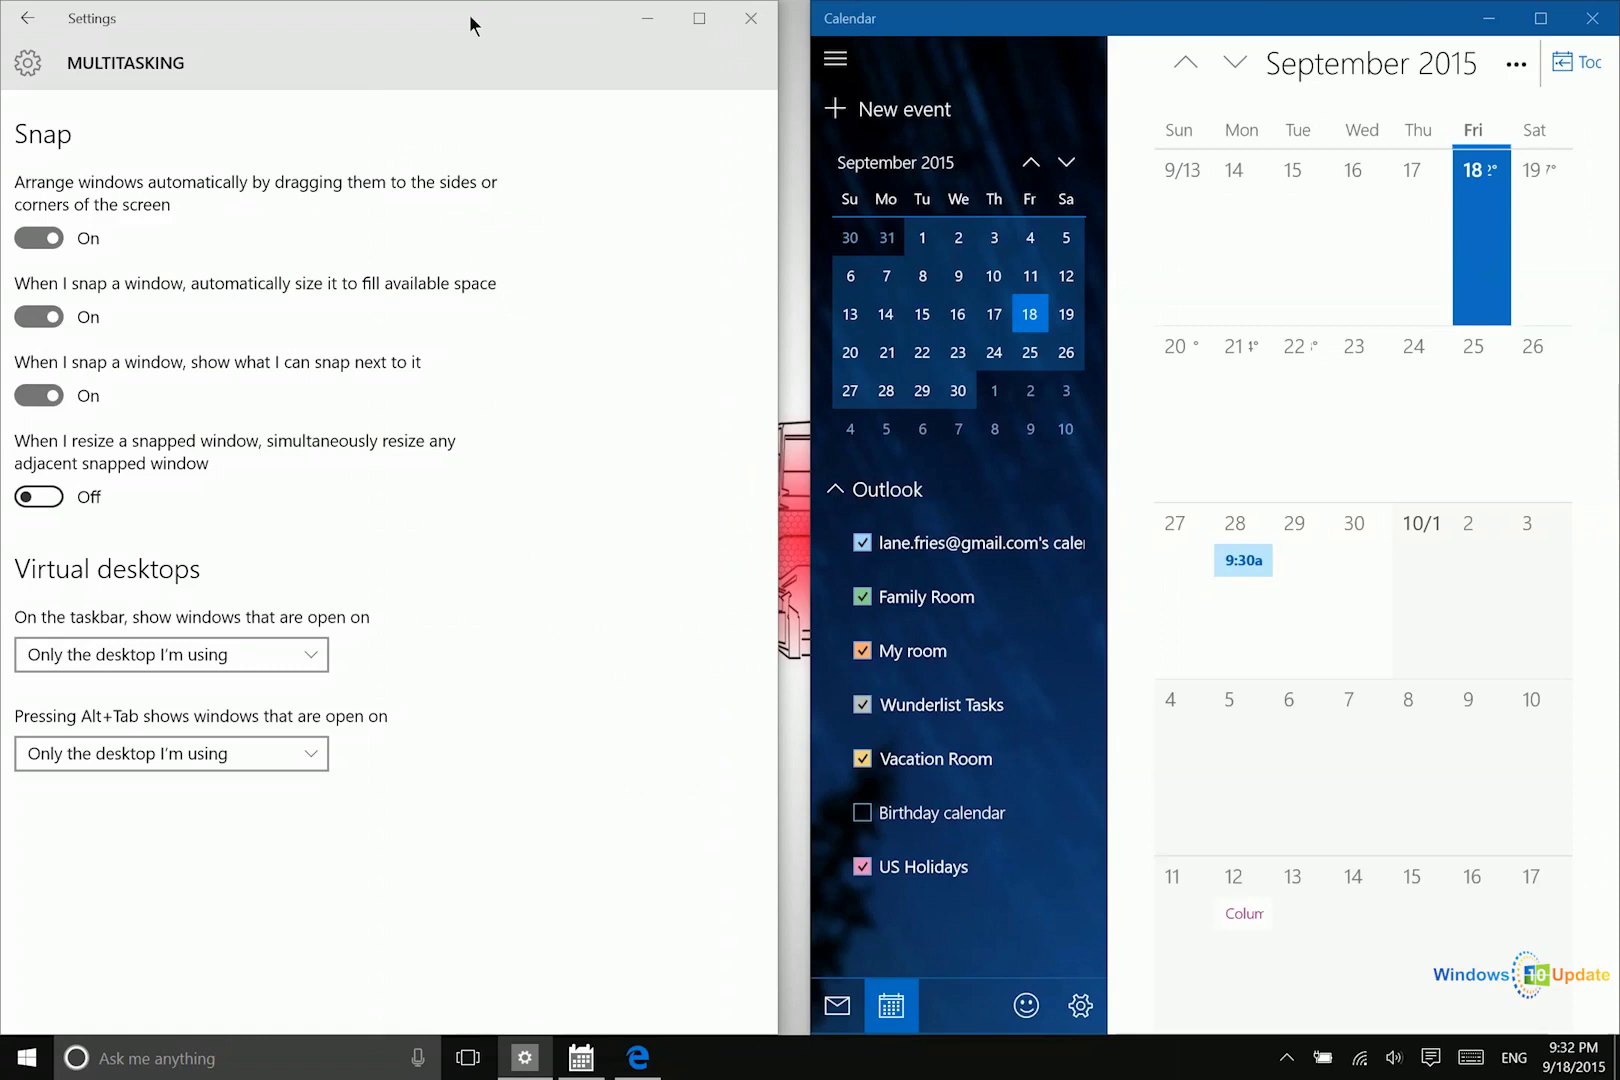
{"action": "left_click_drag", "start_coordinate": [474, 27], "coordinate": [5, 320]}
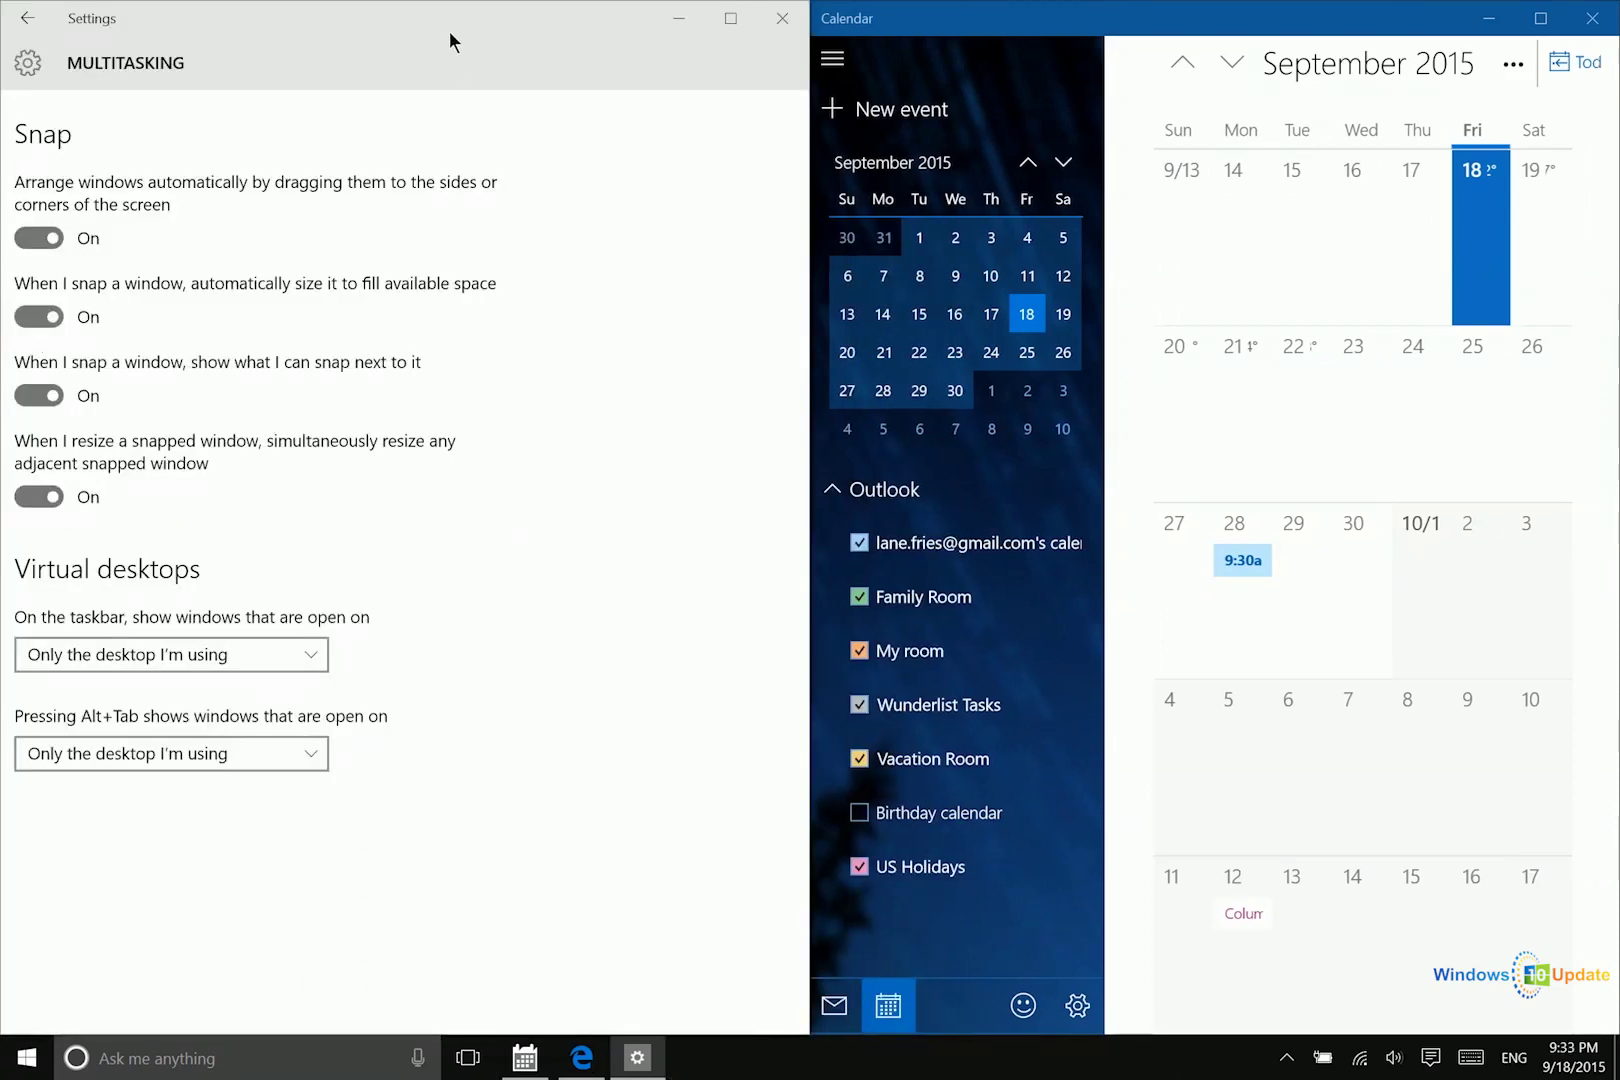
Step: Snap Settings into the top-left quarter and Edge into the bottom-left quarter
{"action": "left_click_drag", "start_coordinate": [452, 34], "coordinate": [3, 3]}
{"action": "left_click", "coordinate": [343, 723]}
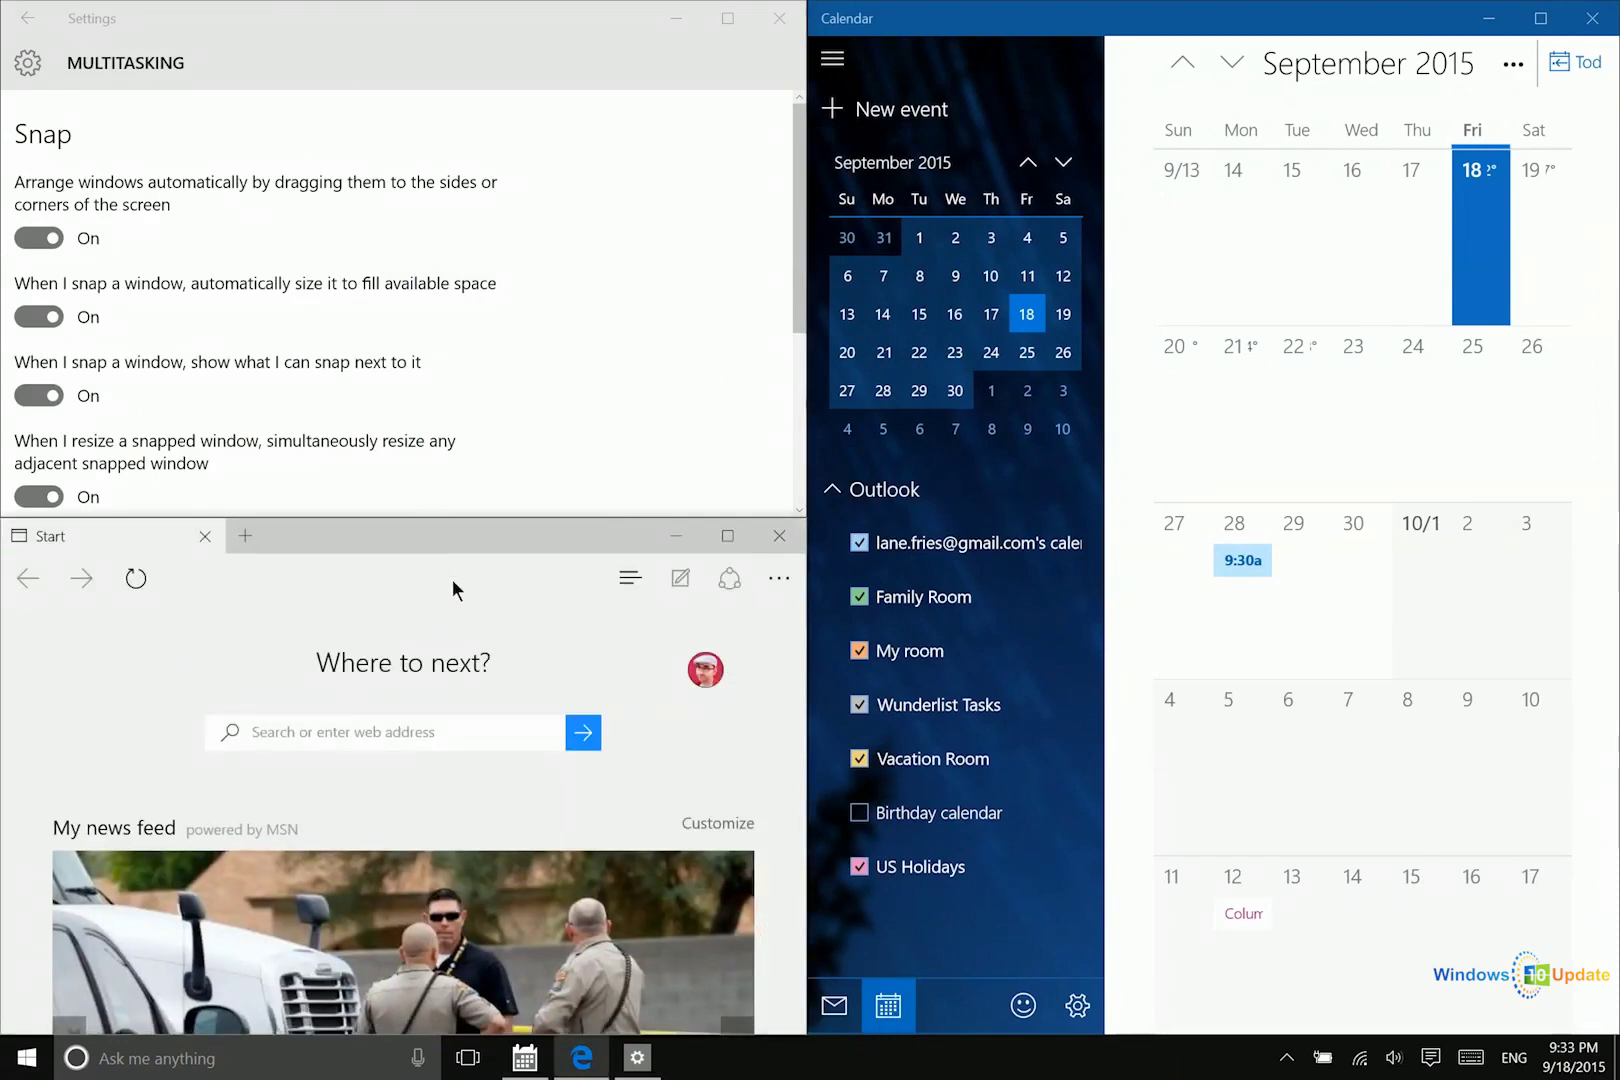
{"action": "scroll", "coordinate": [622, 731], "scroll_direction": "down", "scroll_amount": 2}
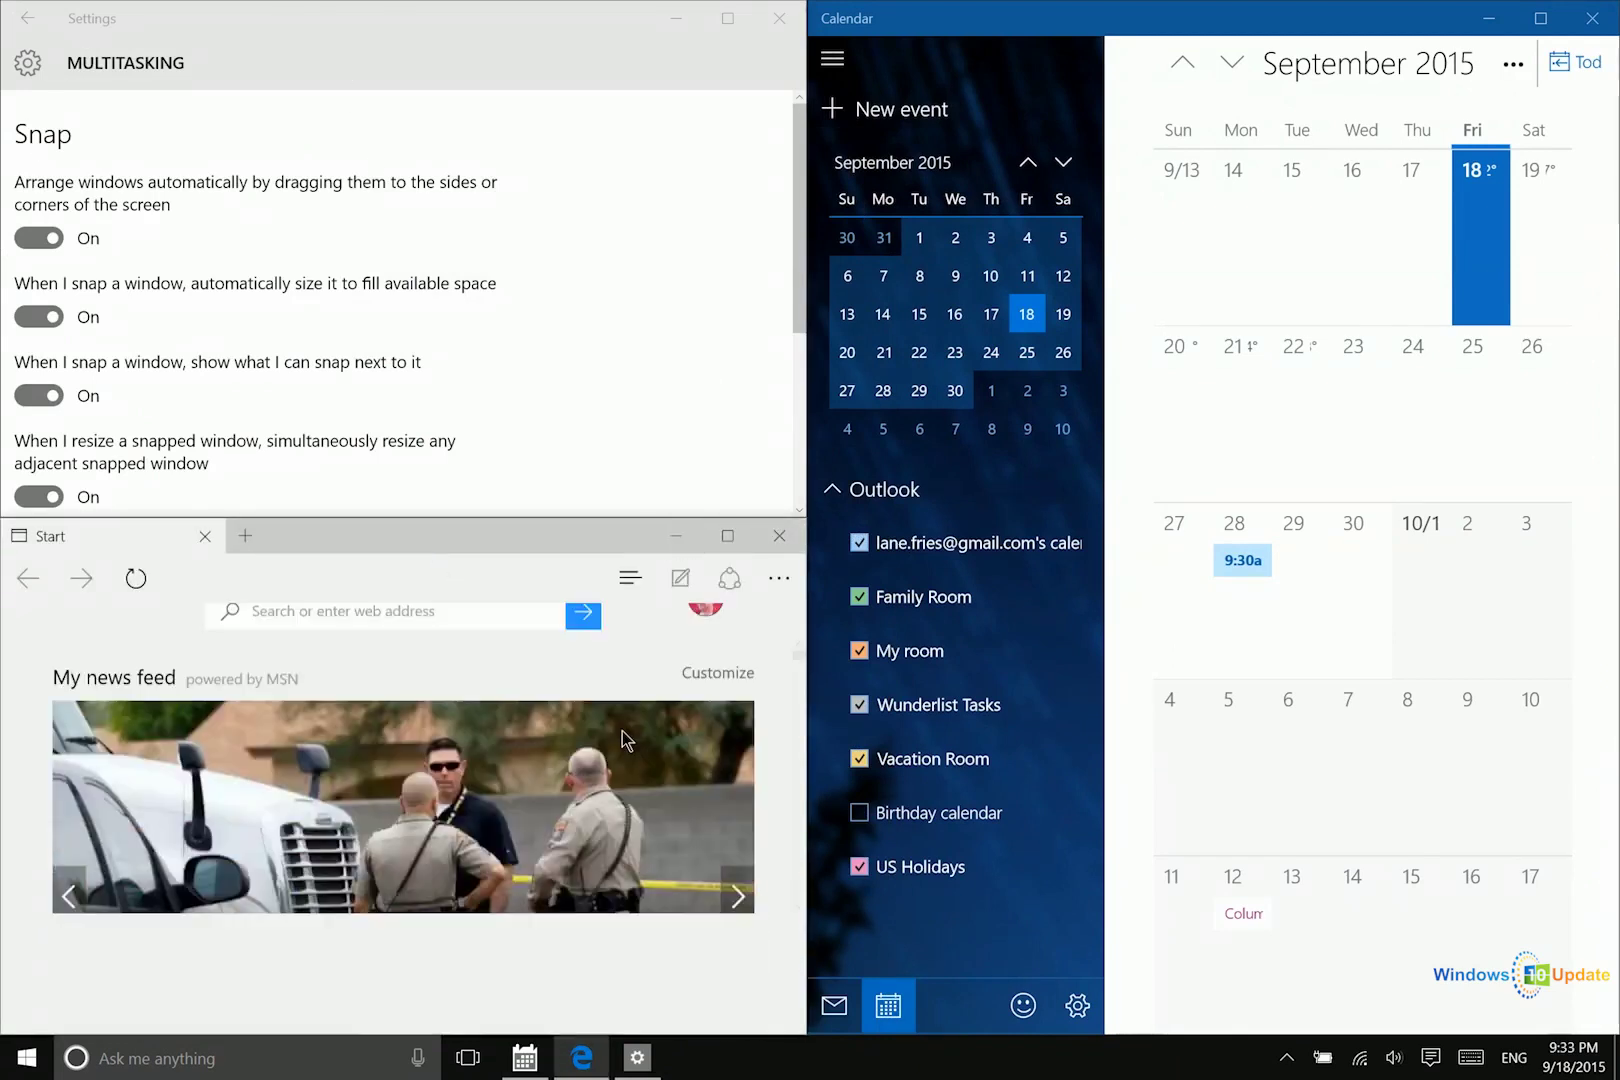
{"action": "scroll", "coordinate": [625, 765], "scroll_direction": "down", "scroll_amount": 3}
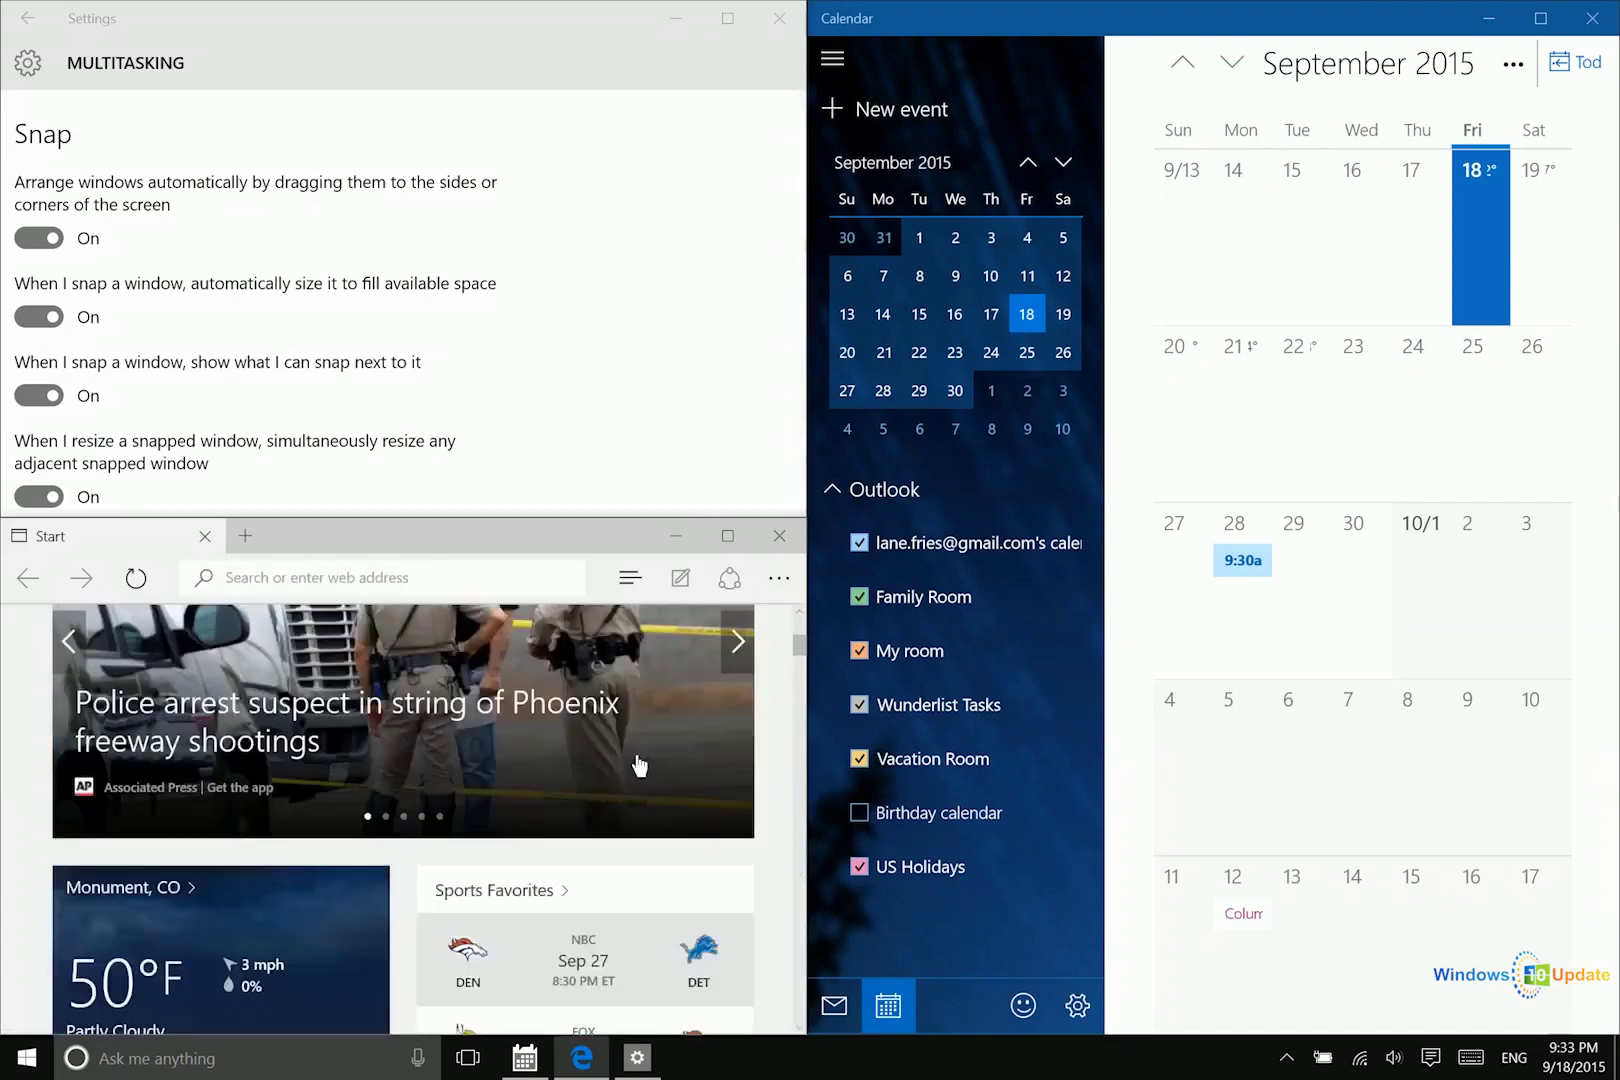
{"action": "scroll", "coordinate": [640, 766], "scroll_direction": "up", "scroll_amount": 5}
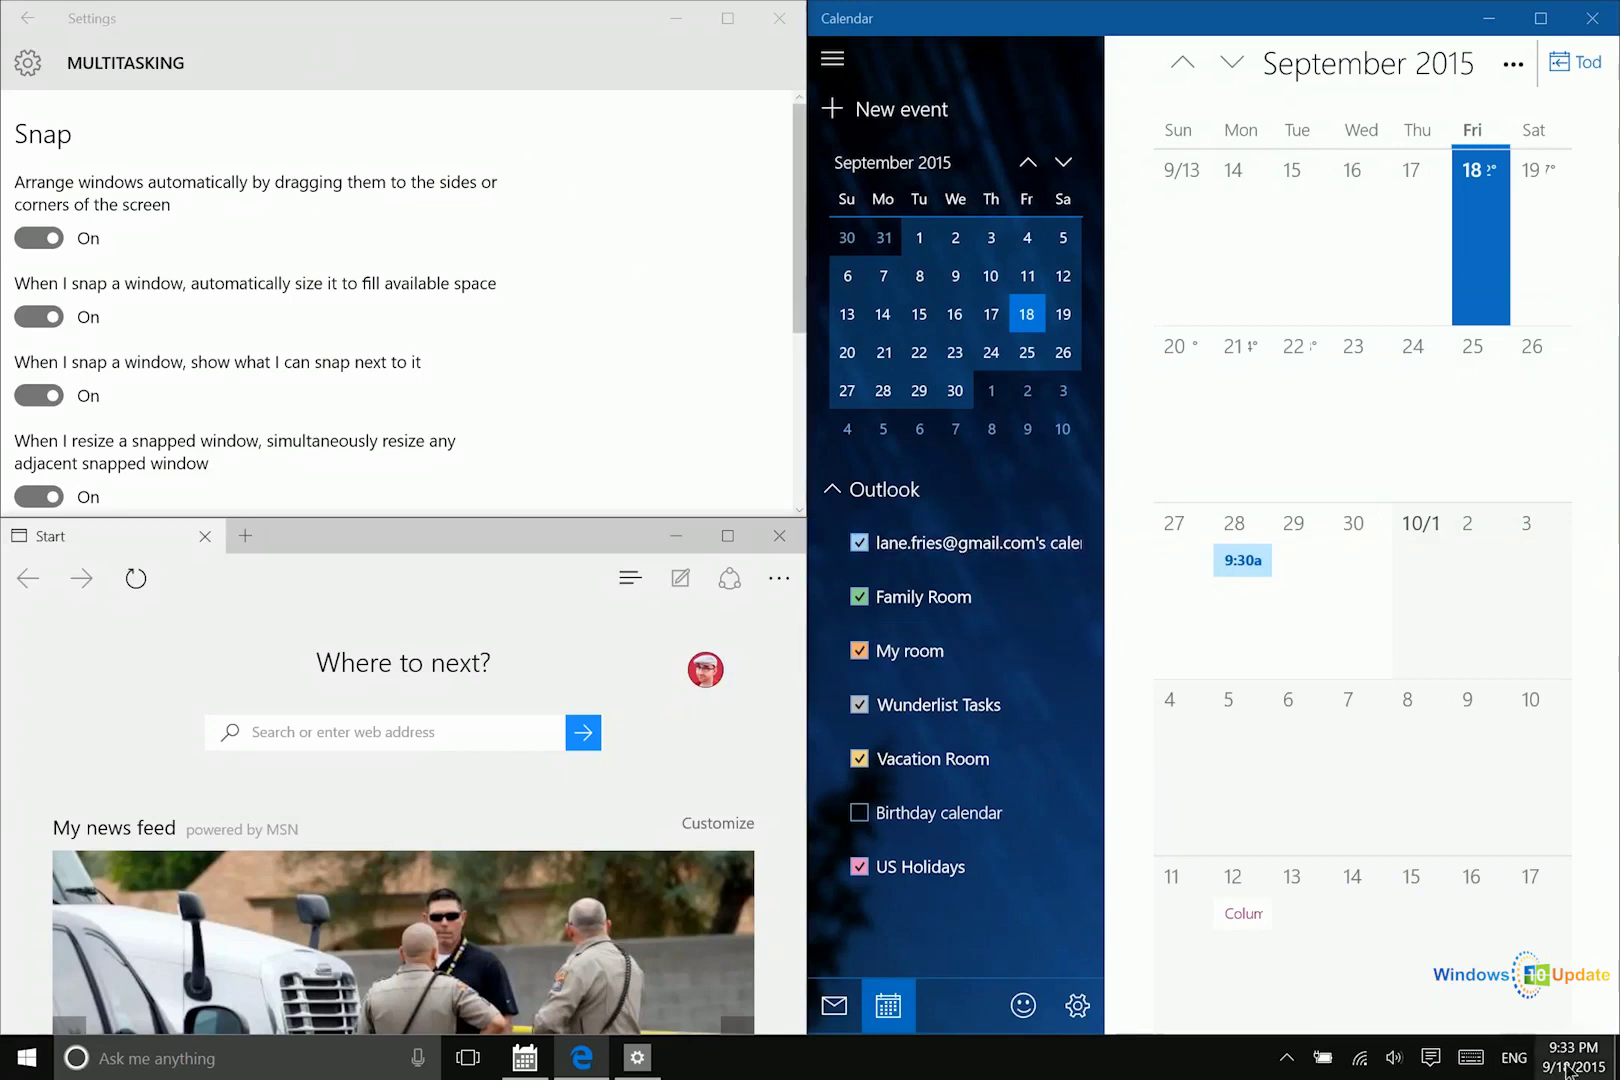
Step: Use the Show desktop button to minimize Edge, Calendar and Settings
{"action": "left_click", "coordinate": [1615, 1058]}
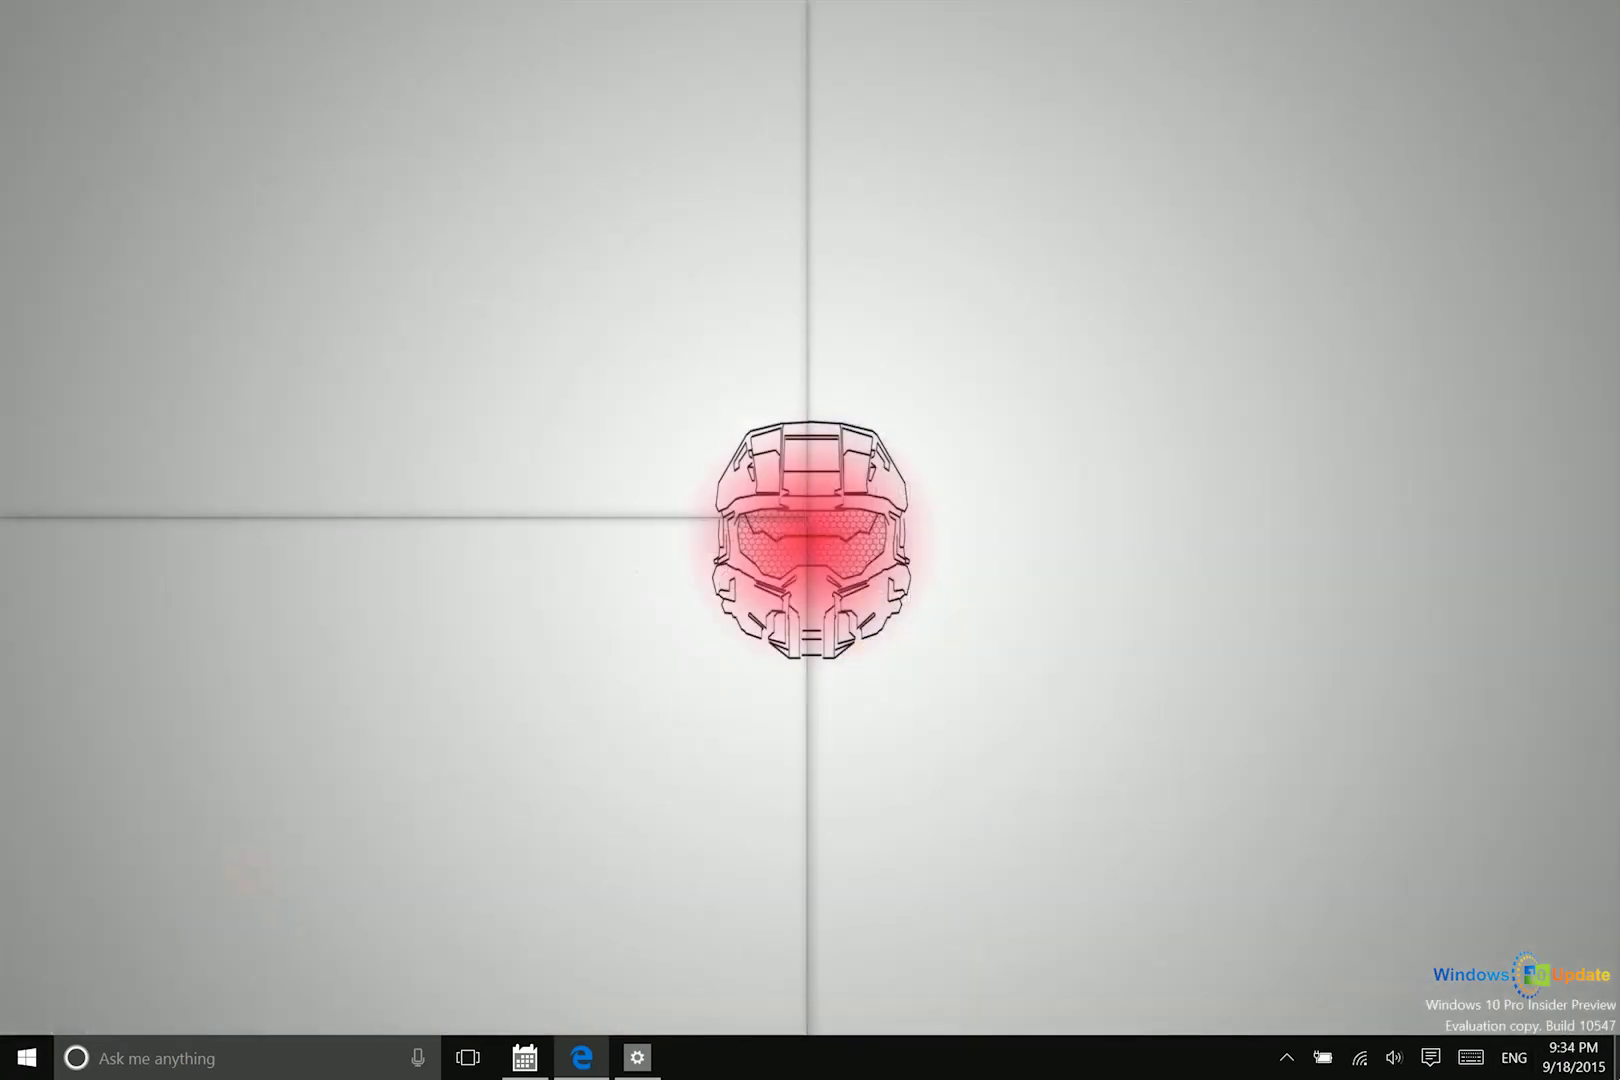